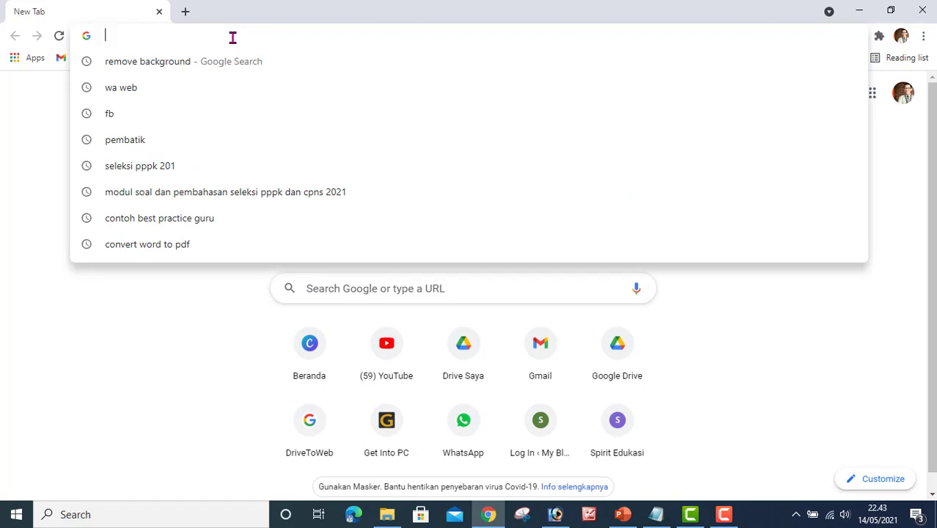
Search the web for "img 2 go" and open the Img2Go.com online photo editor and image converter site.
type("img 2 go")
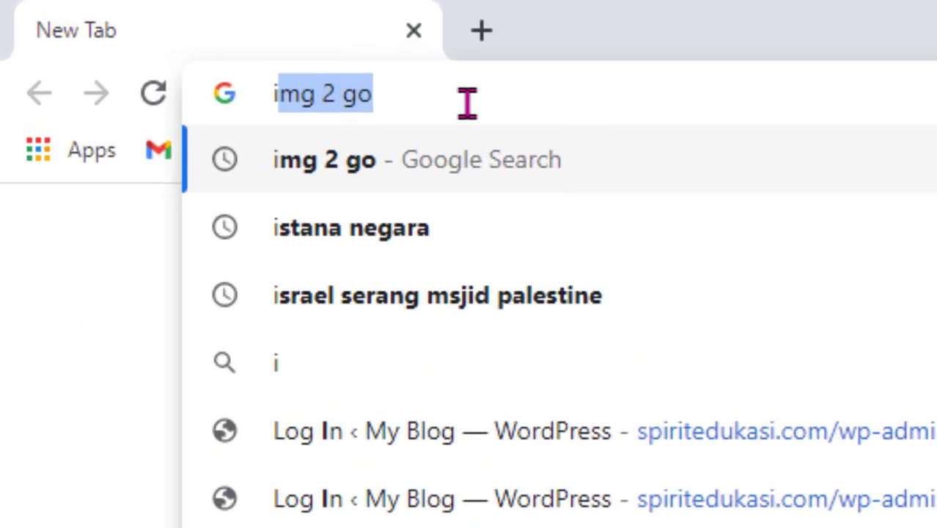
left_click(456, 104)
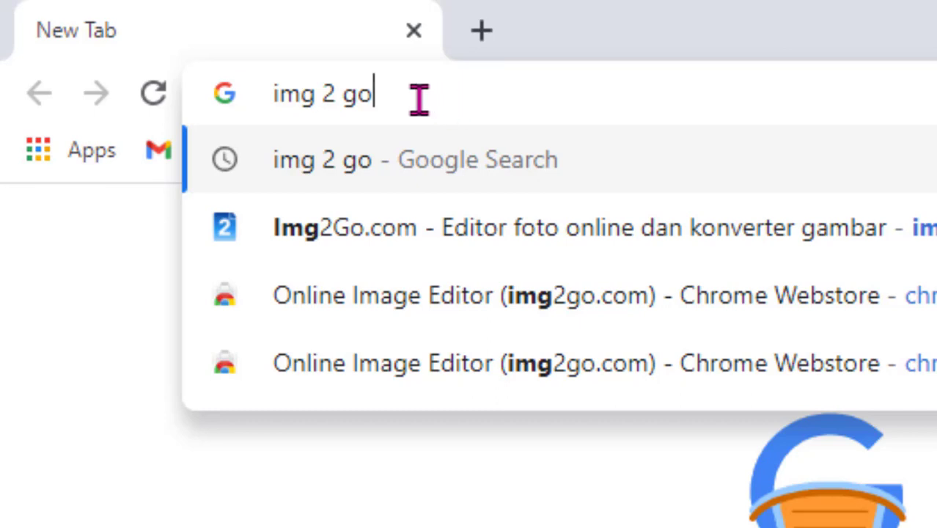
left_click_drag(430, 100, 231, 121)
left_click(430, 100)
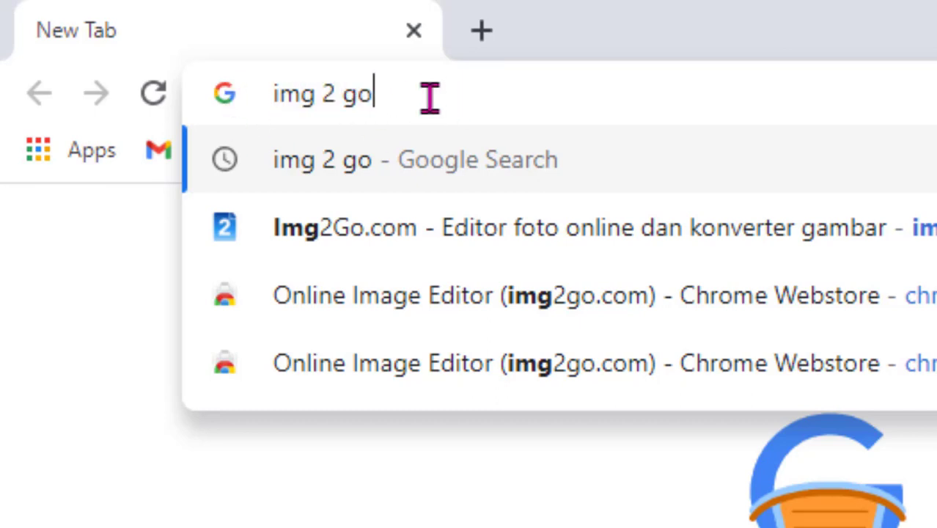
key("Return")
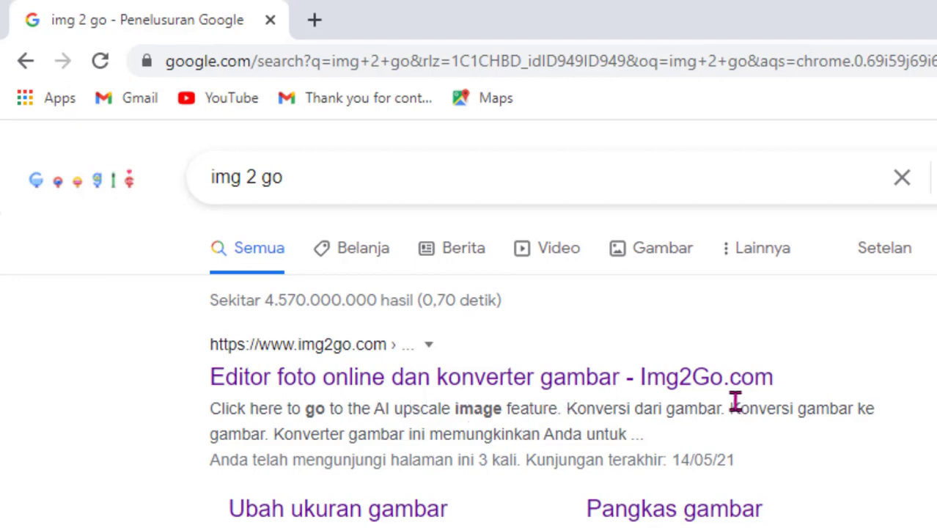
left_click(562, 388)
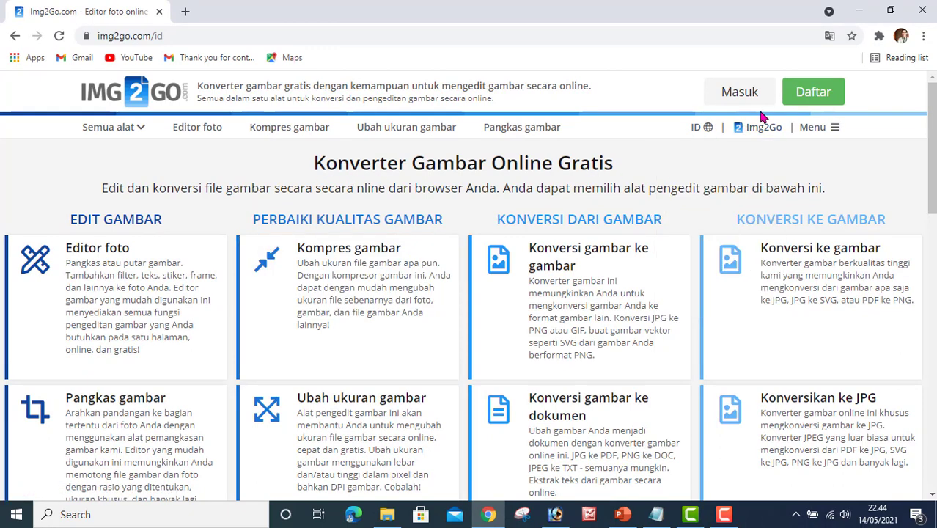
Examine the image editing, quality improvement and conversion tools offered on the Img2Go home page.
mouse_move(704, 127)
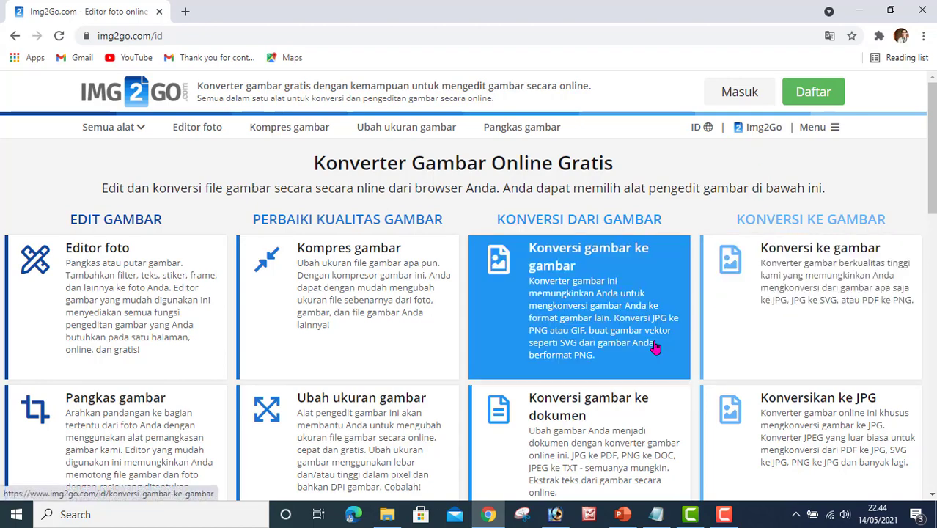
scroll(655, 347, "down", 1)
scroll(655, 347, "down", 2)
scroll(656, 345, "up", 3)
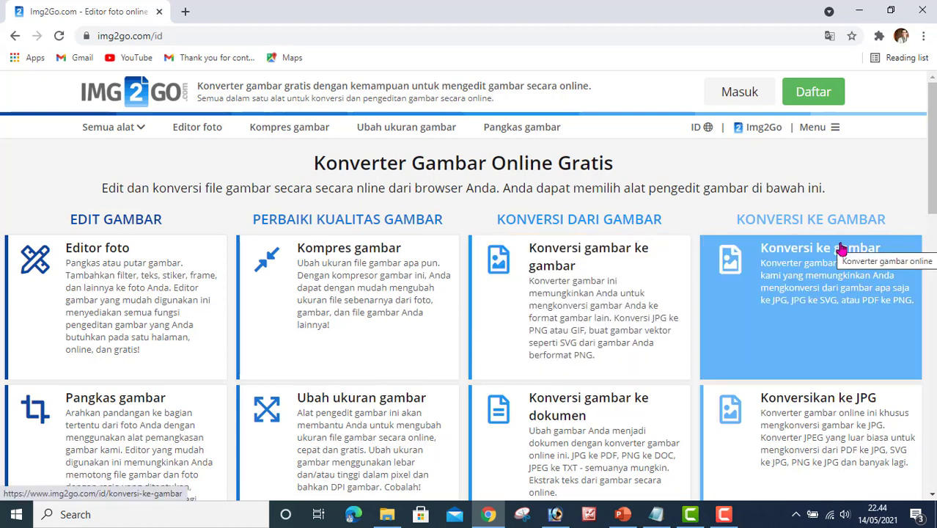
scroll(85, 410, "down", 2)
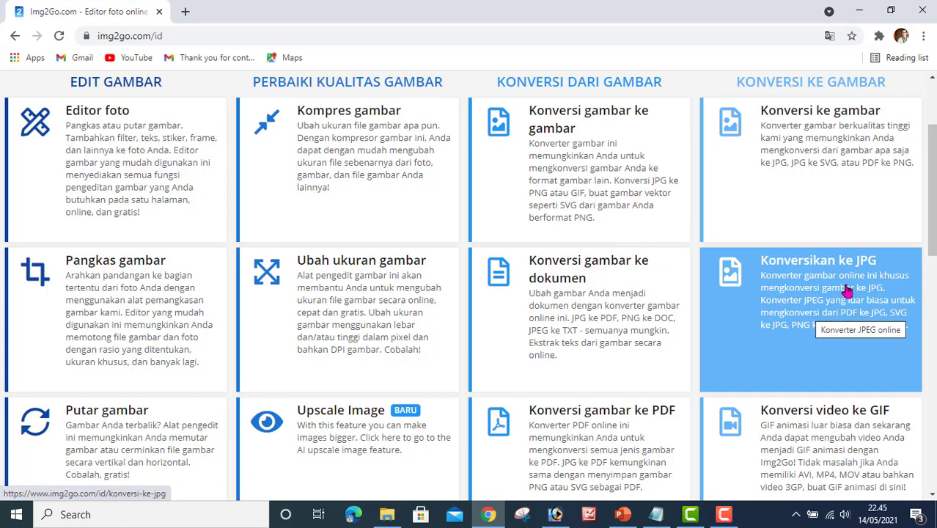
scroll(119, 445, "down", 1)
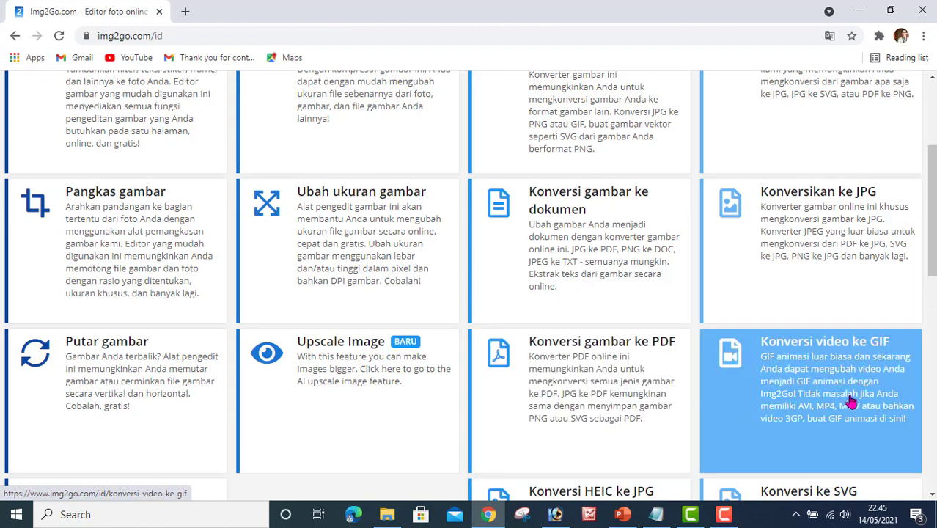
scroll(508, 434, "down", 3)
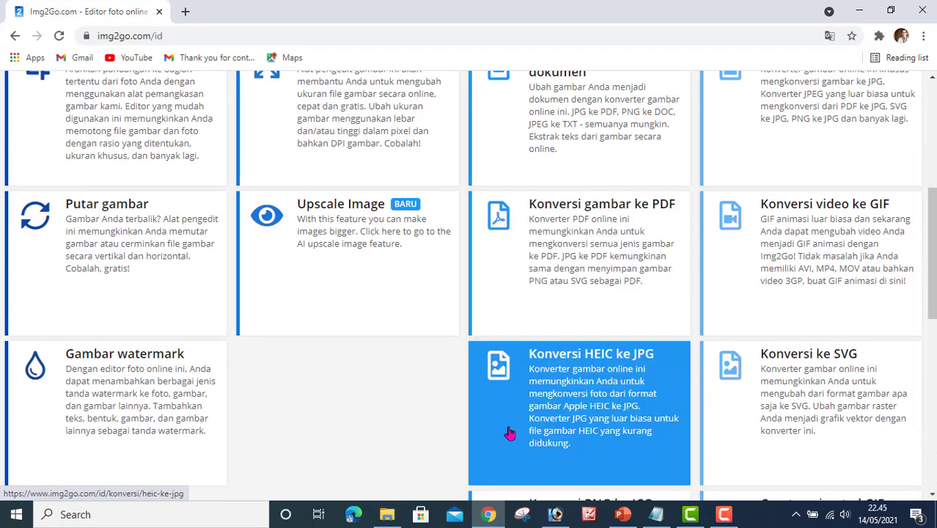
scroll(409, 447, "down", 3)
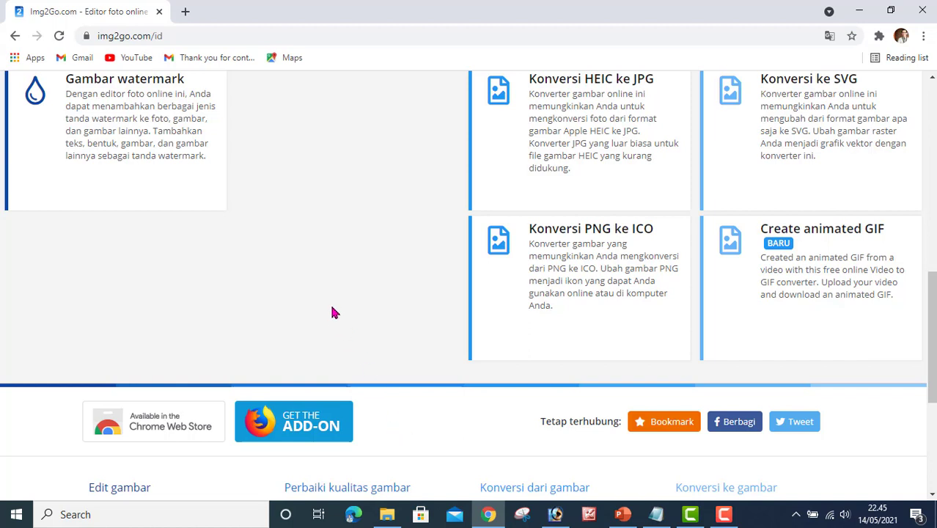
scroll(339, 319, "up", 10)
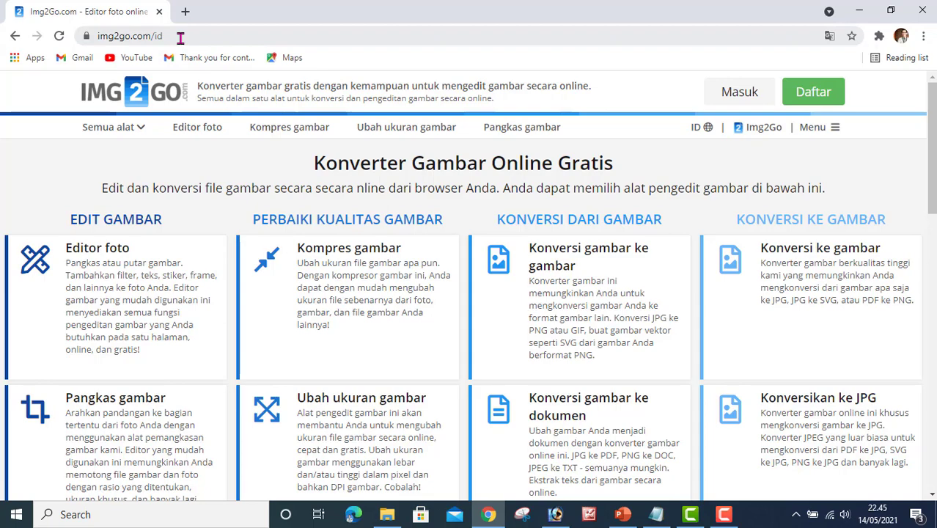
Remove the Online Image Editor (img2go.com) extension from Chrome through the site's Chrome Web Store link, and close the store page.
scroll(303, 345, "down", 7)
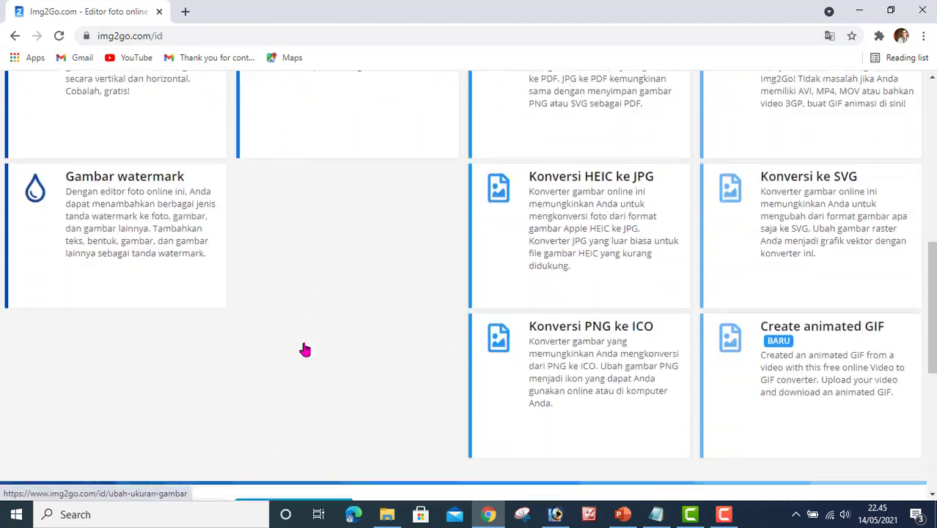
scroll(305, 350, "down", 3)
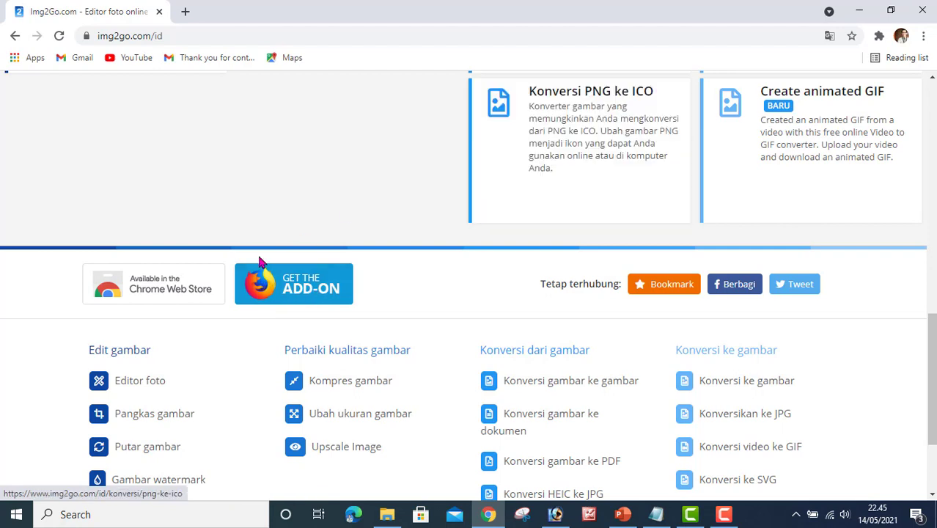
left_click(150, 294)
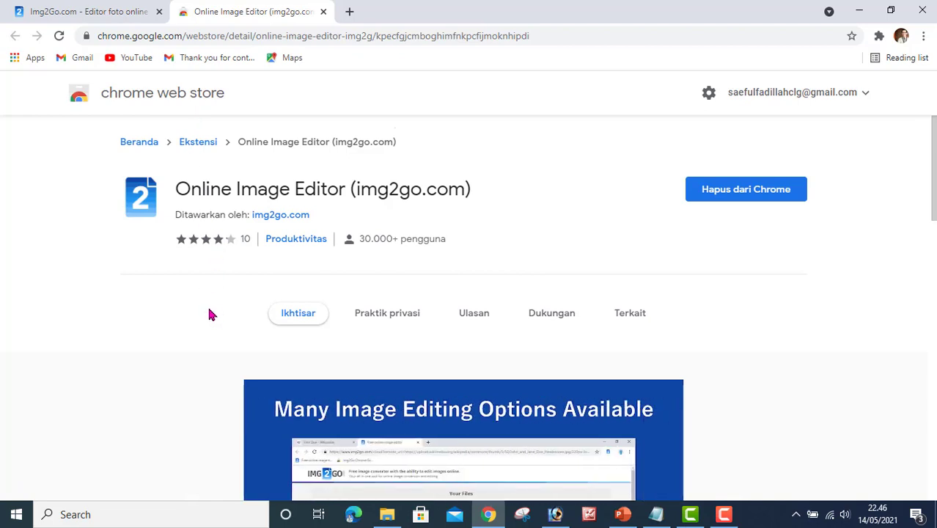
scroll(428, 225, "down", 1)
scroll(477, 234, "up", 1)
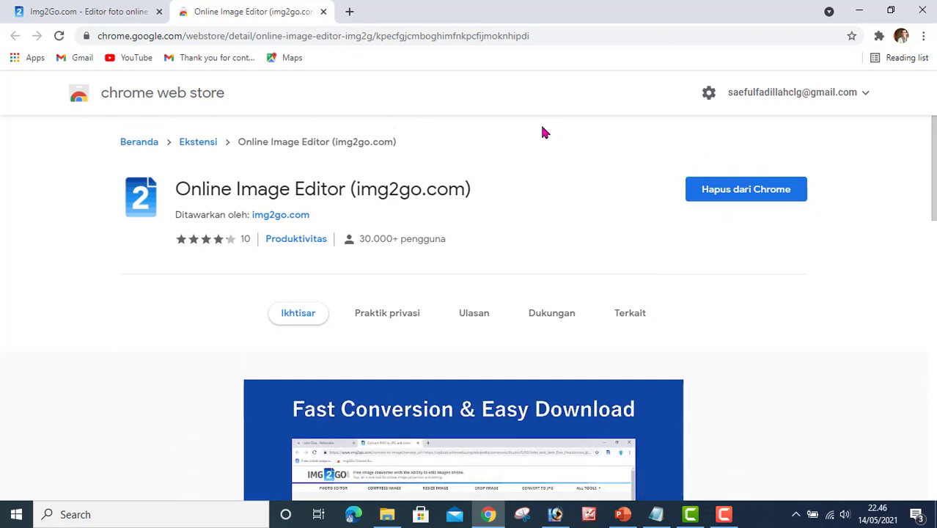
left_click(738, 200)
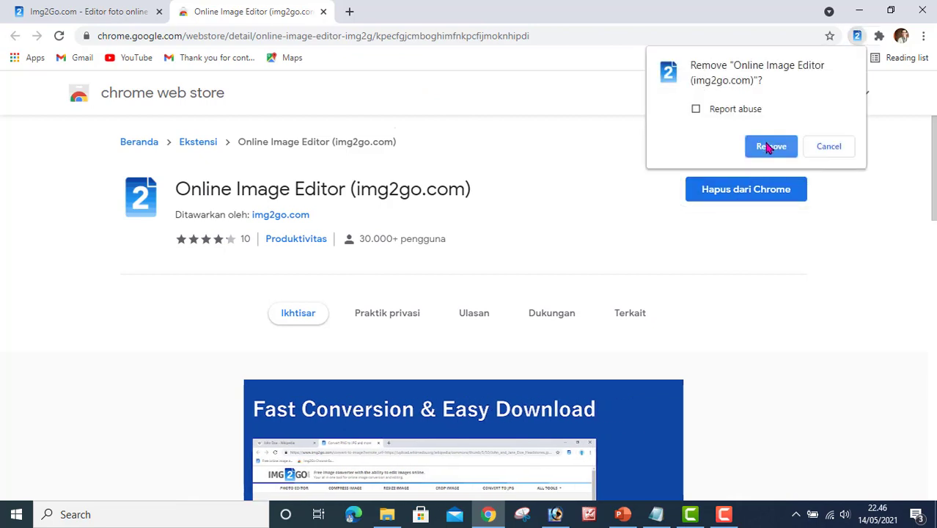
left_click(768, 148)
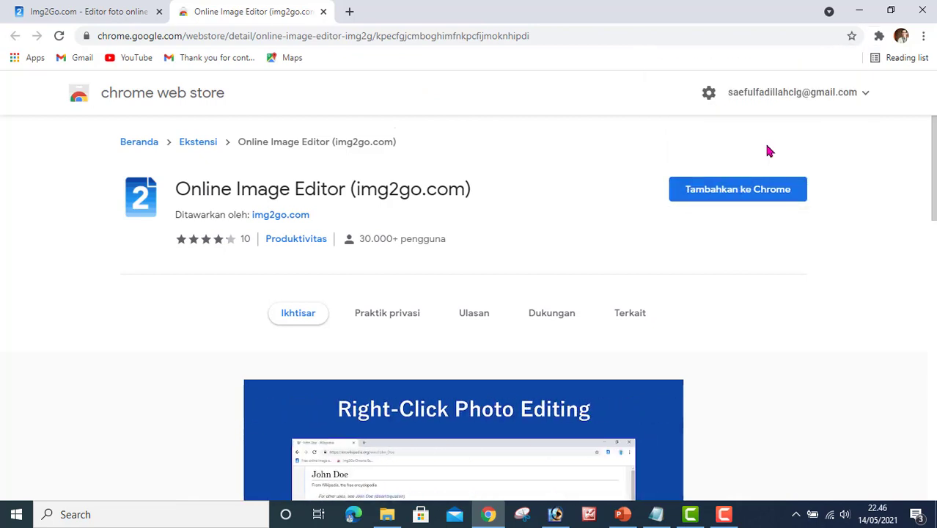
left_click(323, 11)
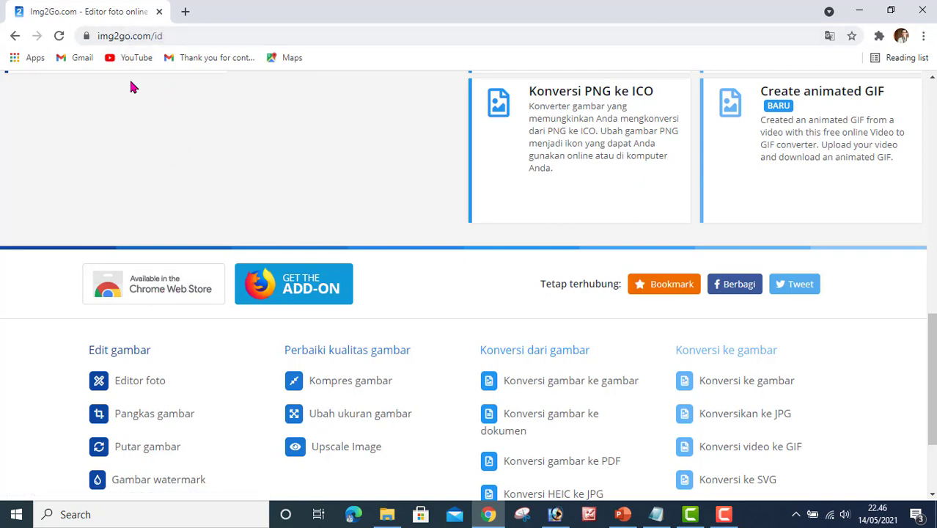
Add the Online Image Editor (img2go.com) extension to Chrome from the site's Chrome Web Store link, and close the store page.
left_click(152, 295)
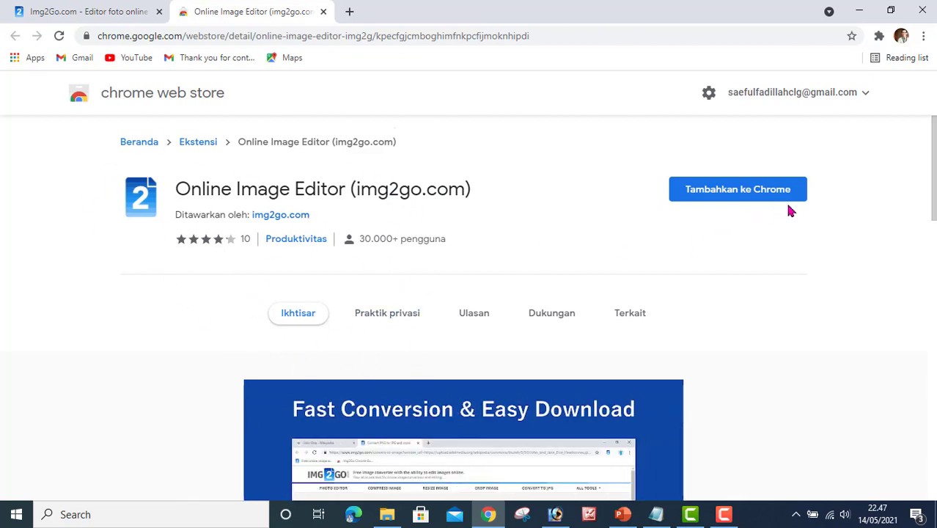
left_click(738, 194)
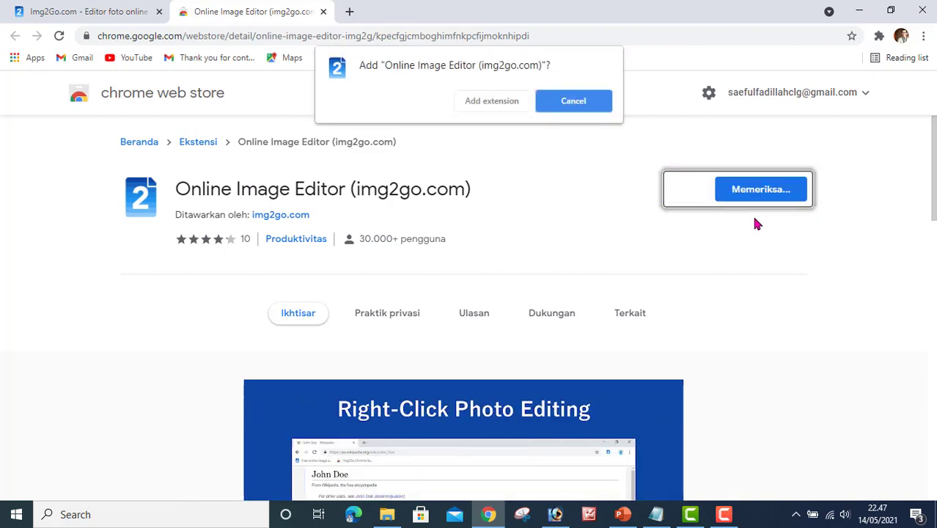
left_click(492, 106)
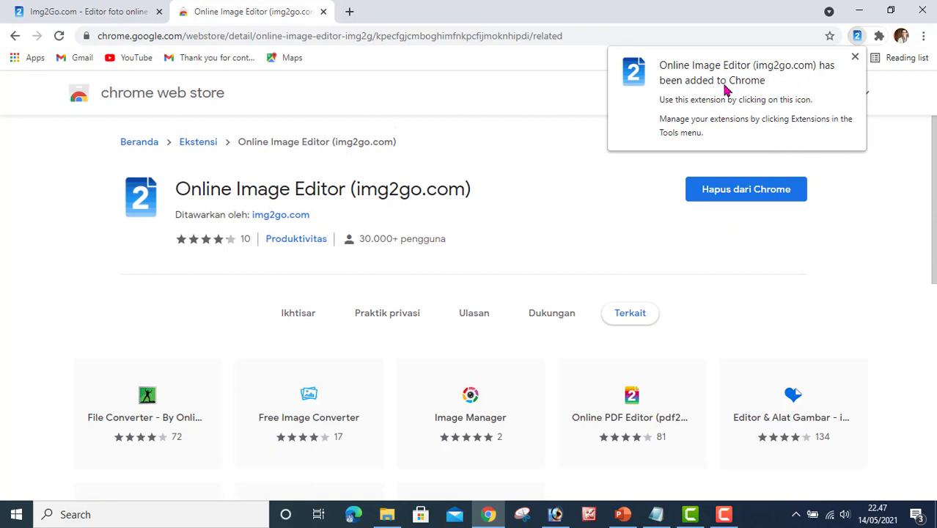
left_click(855, 56)
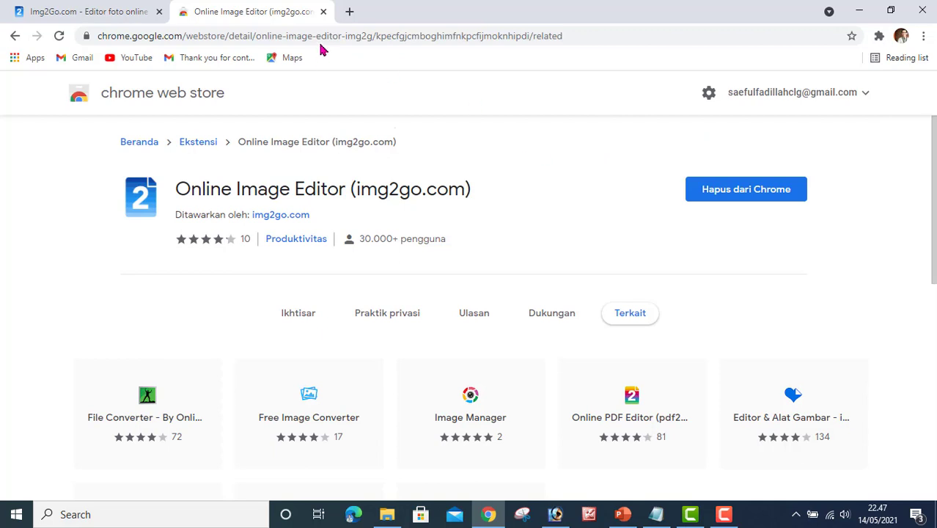
left_click(323, 11)
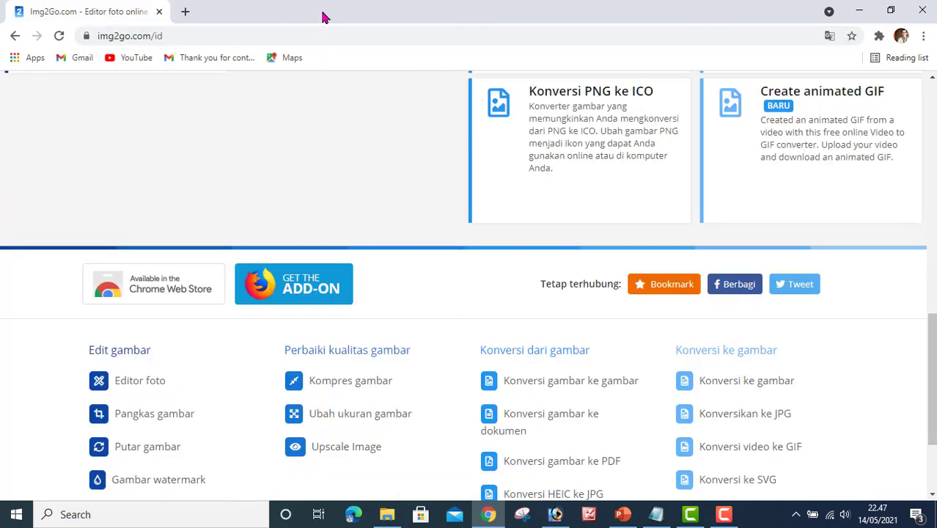
Launch the Photo Editor from the Online Image Editor (img2go.com) extension on a new browser page.
left_click(185, 12)
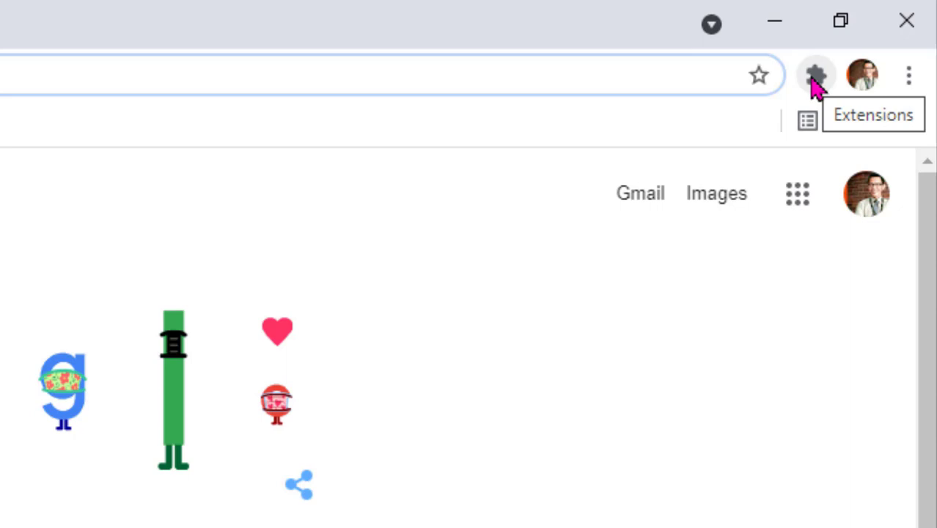
left_click(812, 80)
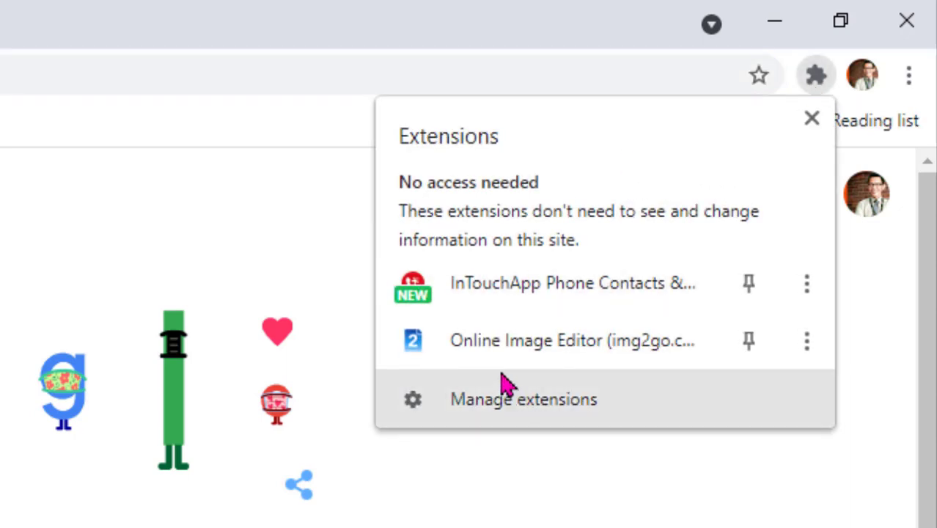
left_click(533, 345)
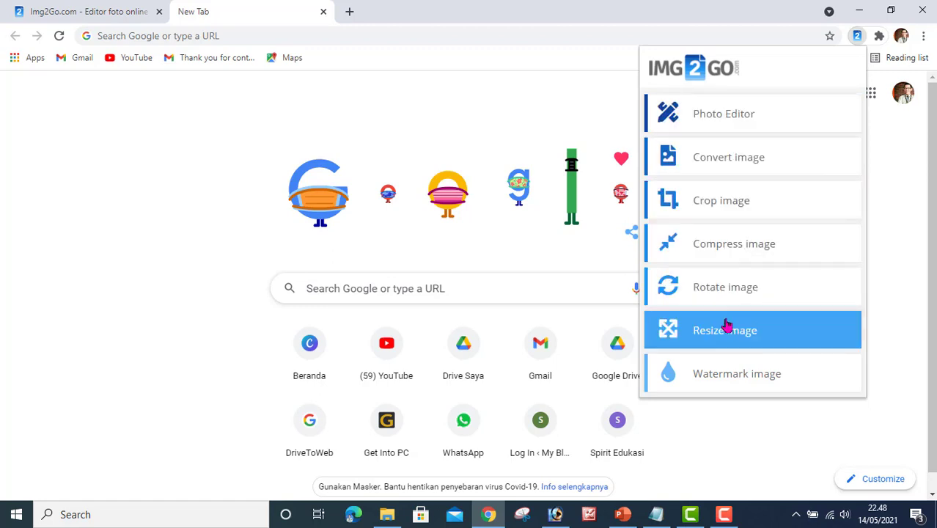
left_click(722, 118)
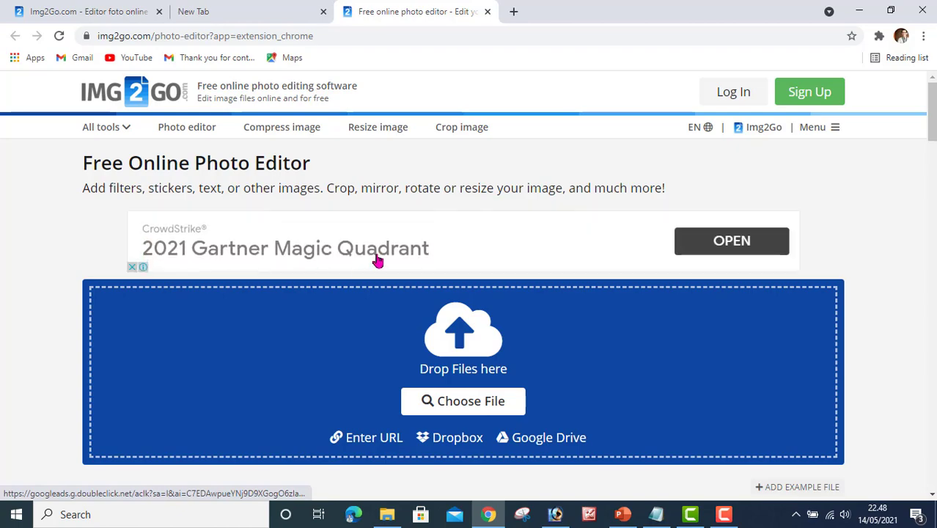
Compare the tools on the Img2Go home page with the photo editor page opened from the extension.
left_click(88, 13)
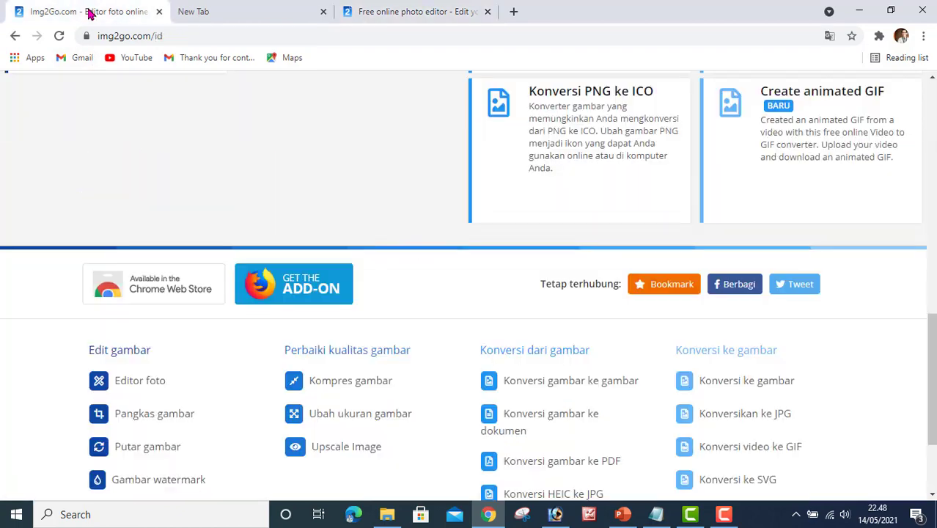
scroll(222, 337, "up", 10)
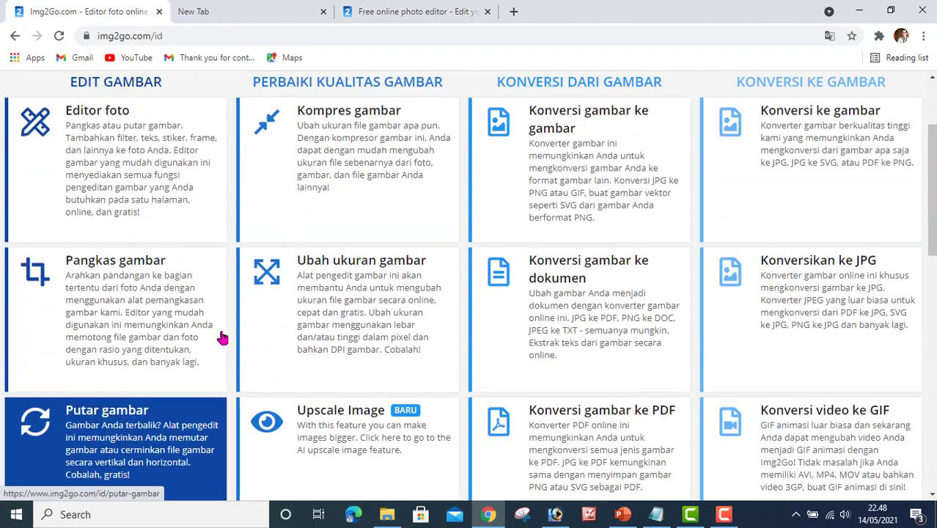
scroll(222, 337, "up", 2)
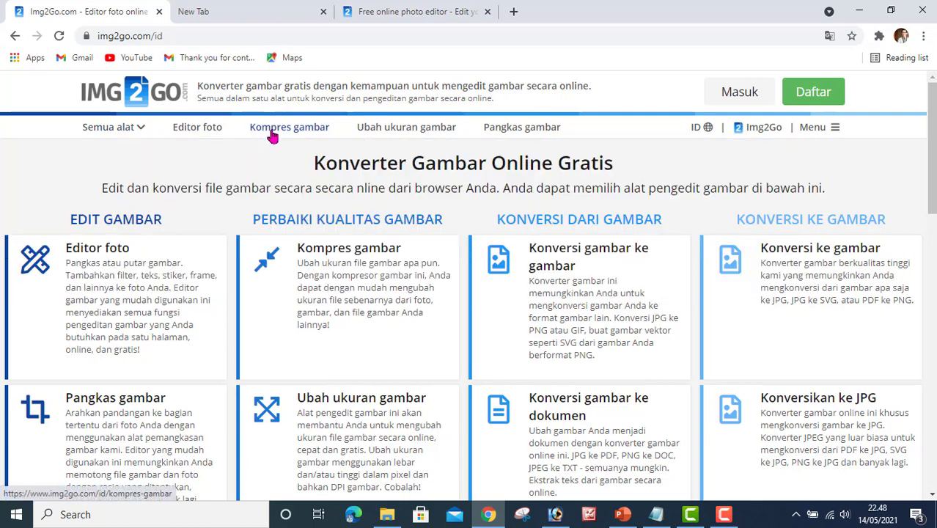
left_click(420, 12)
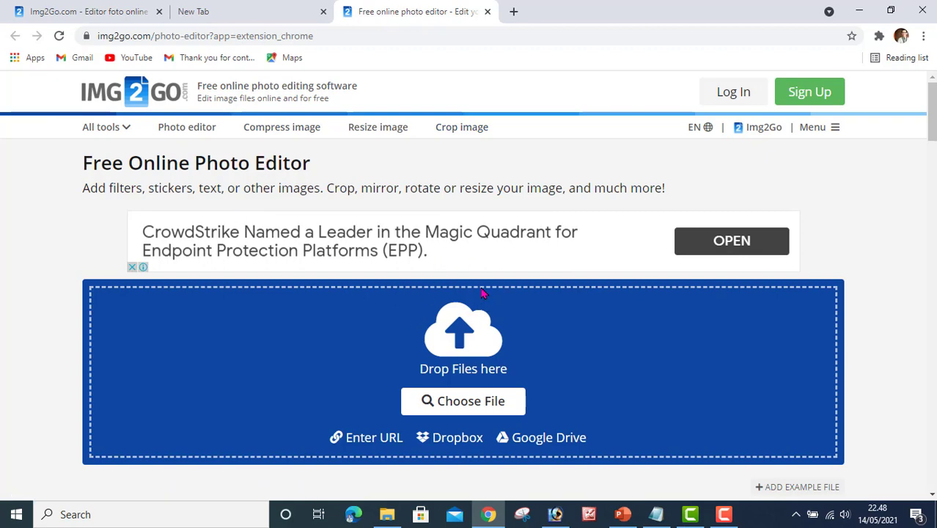
left_click(80, 11)
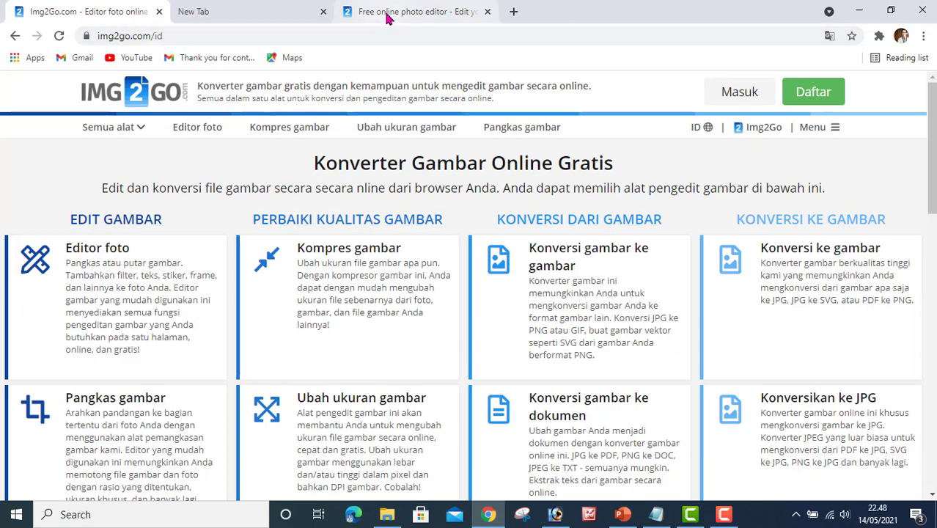
left_click(364, 11)
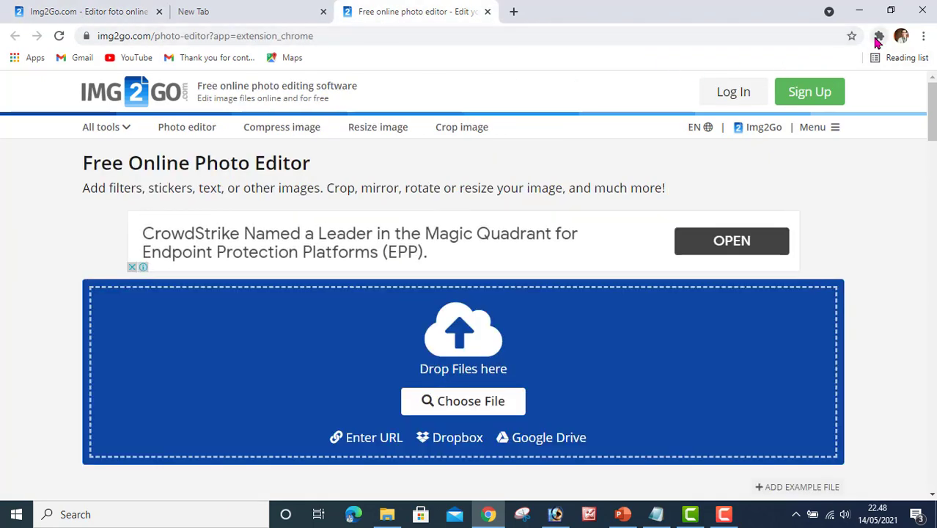
left_click(129, 13)
left_click(110, 127)
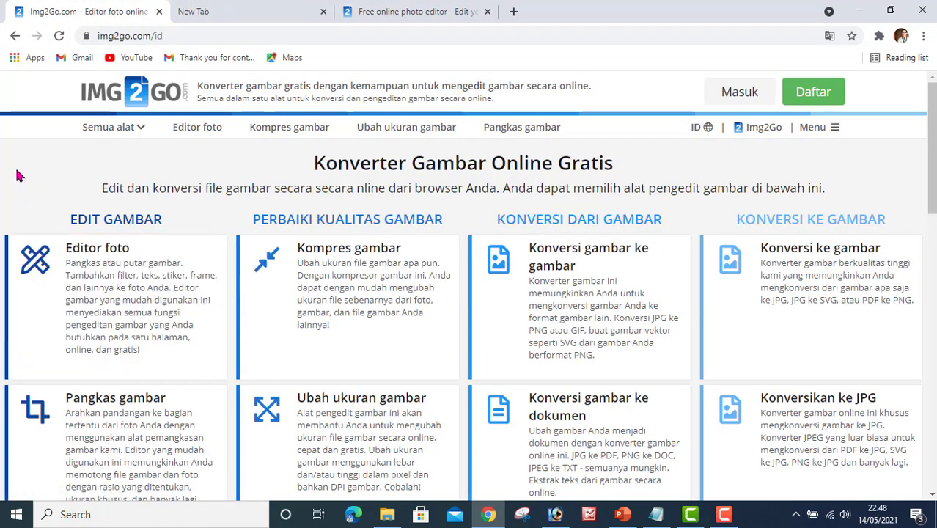
Open the image cropping tool (Pangkas gambar) from the tool list on the Img2Go home page.
scroll(369, 371, "down", 3)
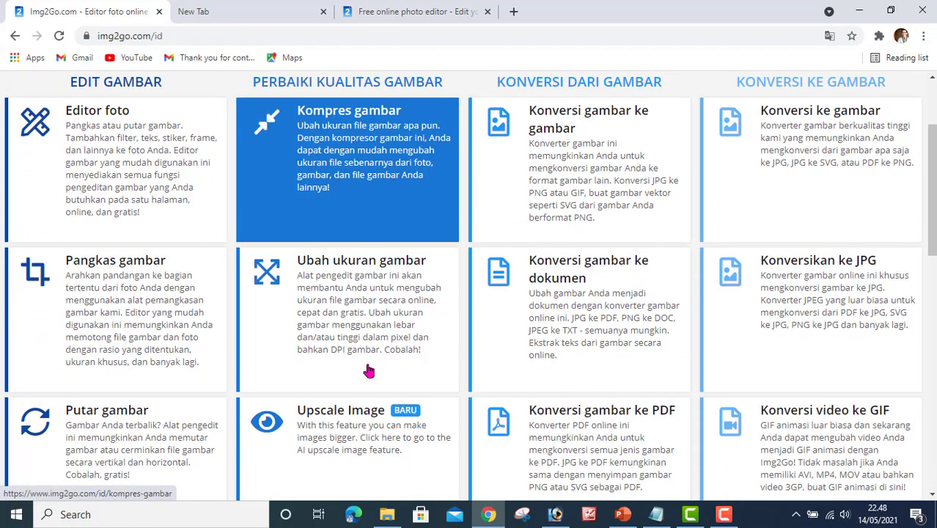
scroll(369, 371, "up", 3)
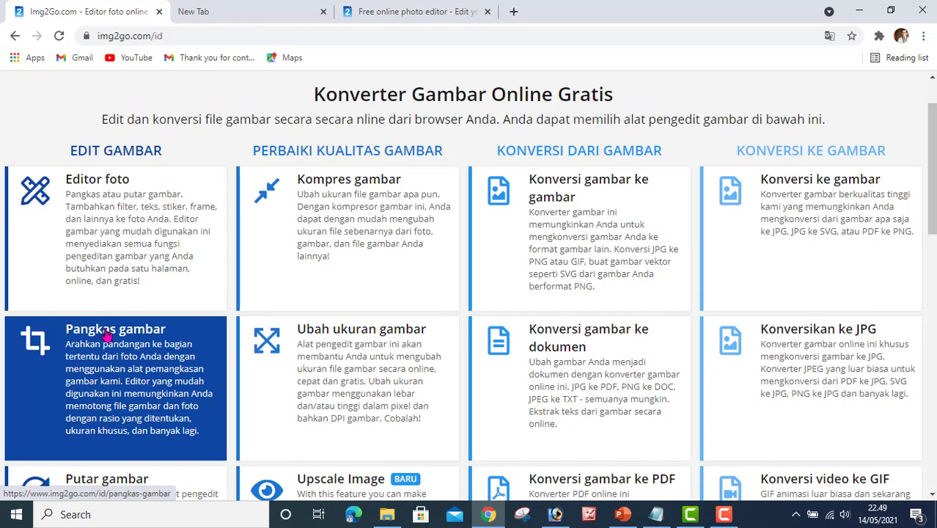
left_click(107, 335)
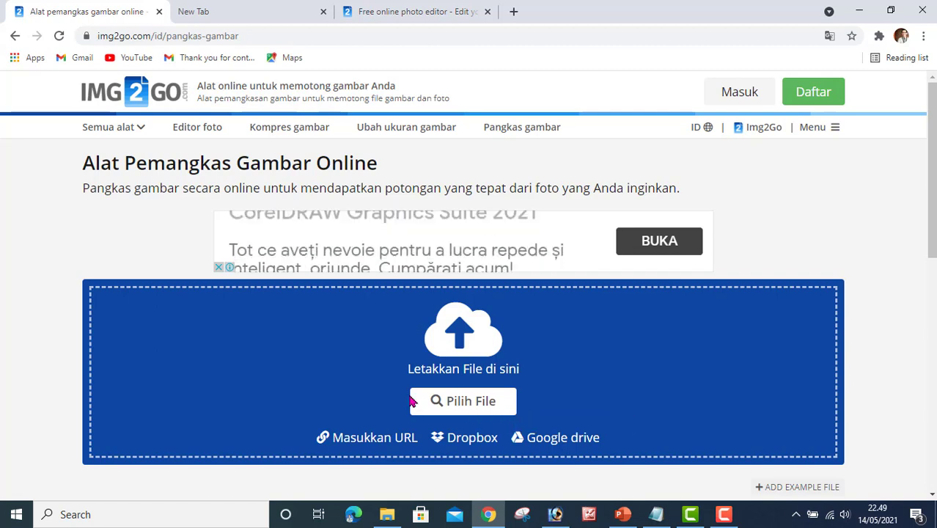
Upload the photo IMG-20180808-WA0040 from the Pictures folder to the cropping tool.
left_click(464, 407)
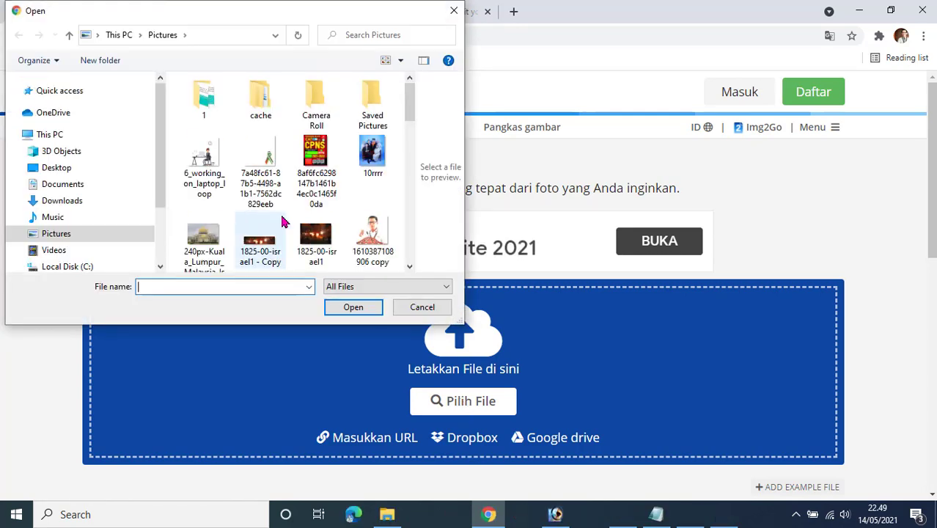
scroll(285, 222, "down", 3)
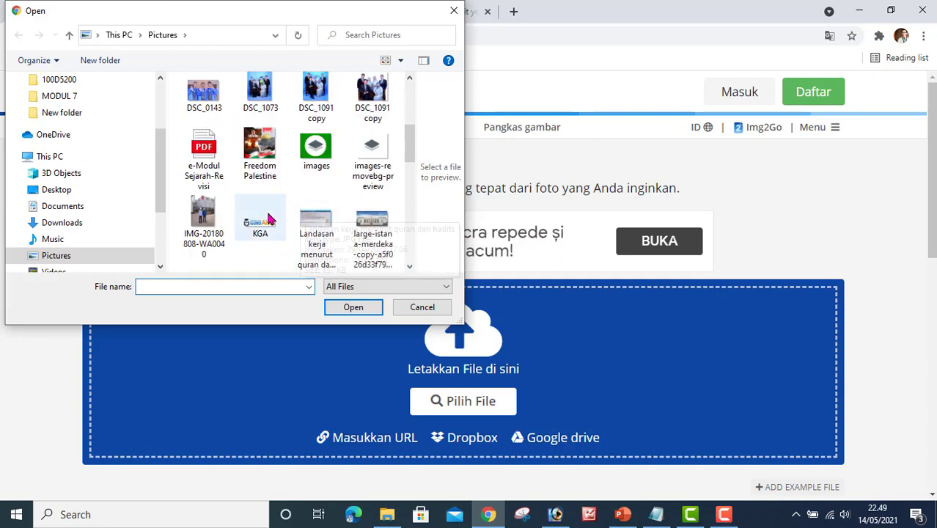
scroll(264, 213, "down", 1)
scroll(270, 218, "down", 3)
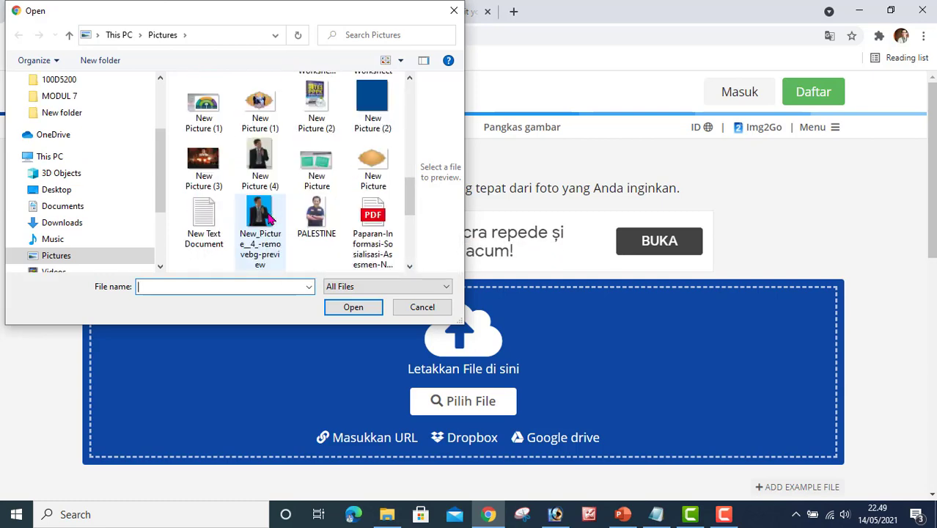
scroll(269, 217, "down", 2)
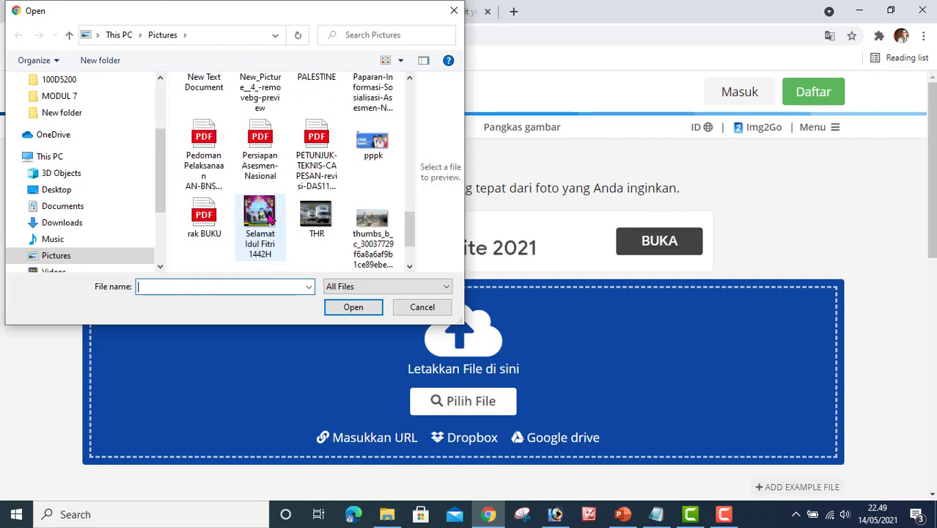
scroll(270, 217, "up", 3)
scroll(270, 217, "up", 3)
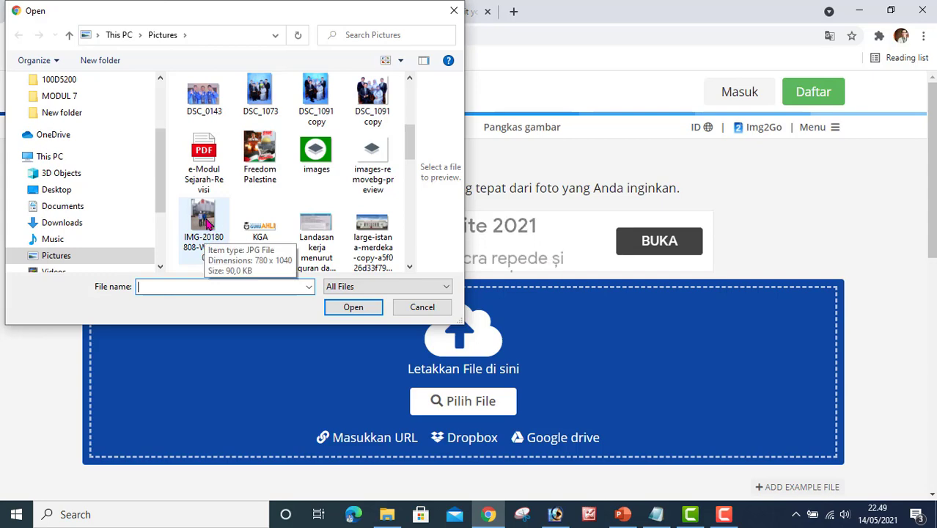
left_click(206, 223)
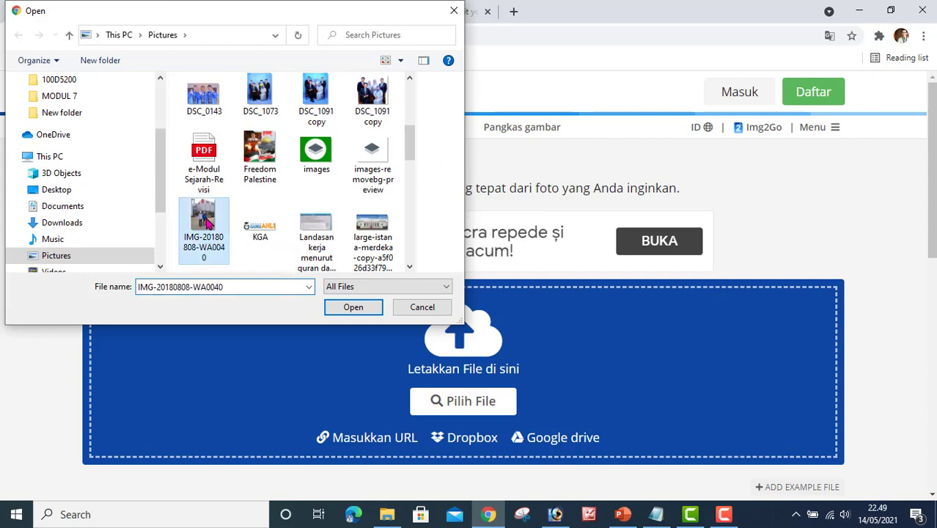
left_click(354, 307)
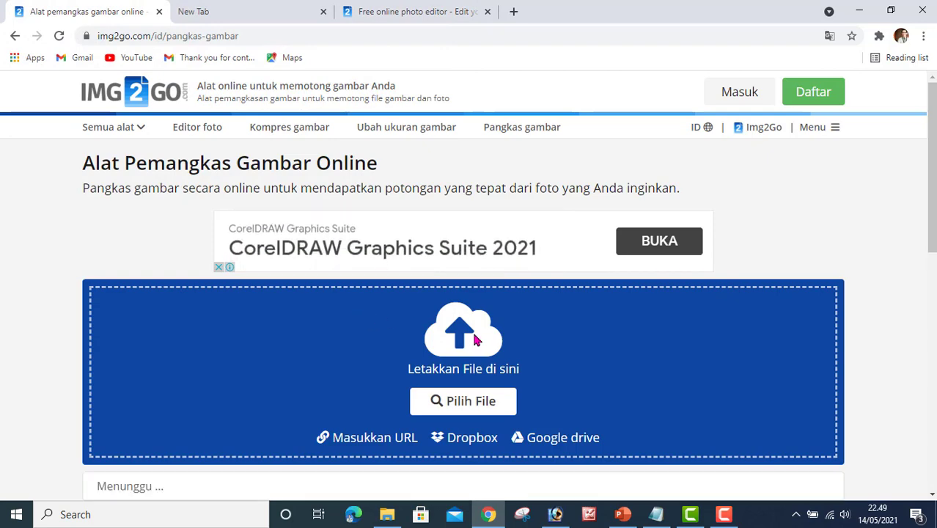
scroll(474, 339, "down", 3)
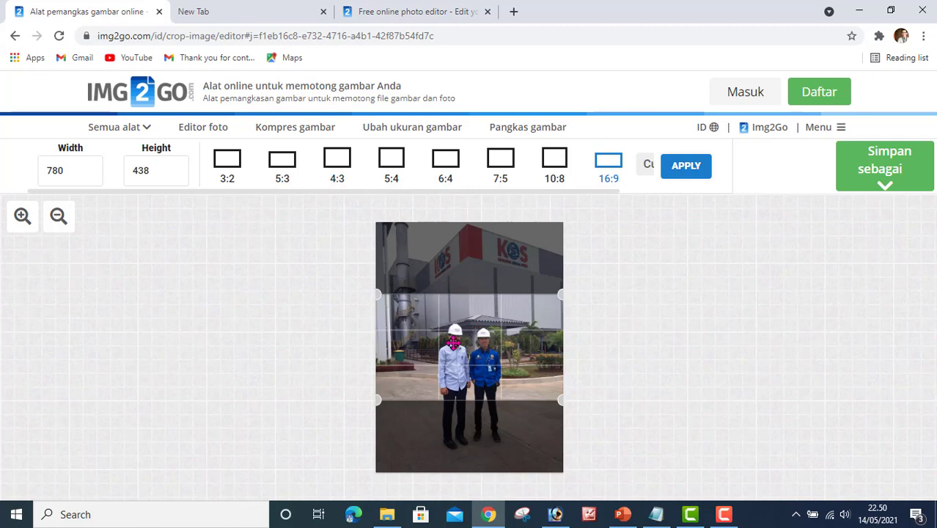
Crop the photo to a 16:9 frame of about 514 × 289 pixels around the upper bodies of the two men in helmets.
left_click_drag(453, 344, 476, 364)
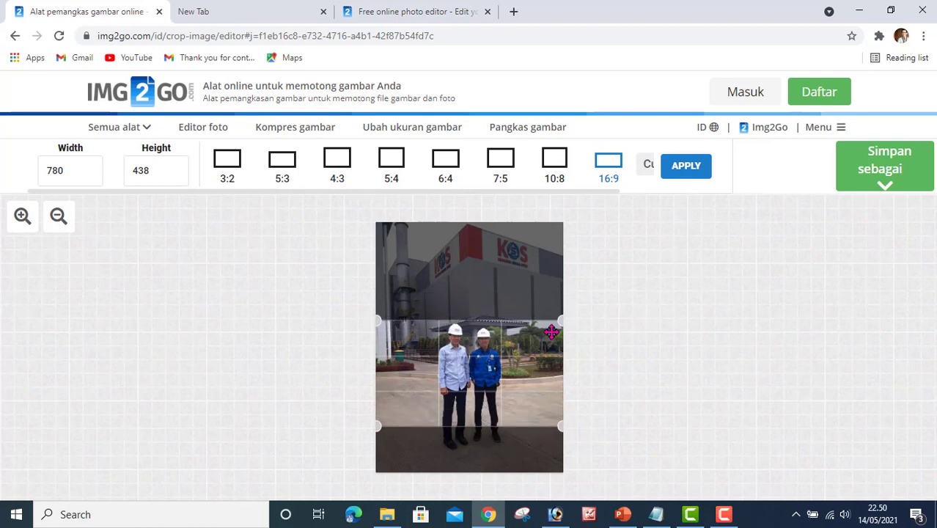
left_click_drag(535, 336, 527, 339)
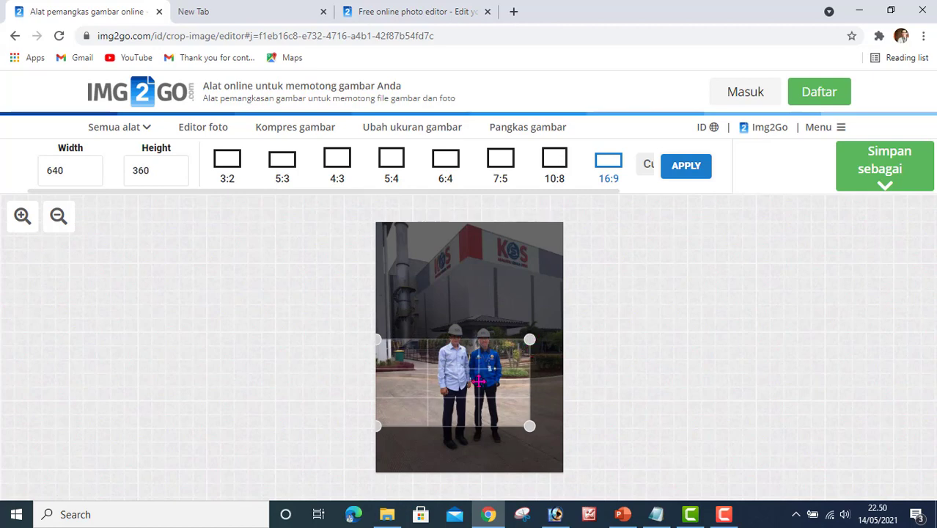
left_click_drag(463, 387, 475, 369)
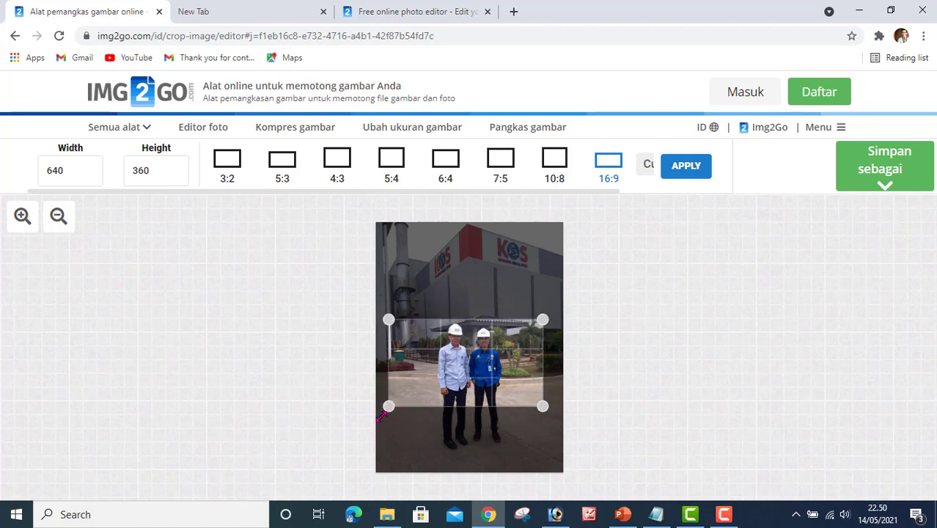
left_click_drag(381, 416, 403, 422)
left_click_drag(542, 414, 558, 436)
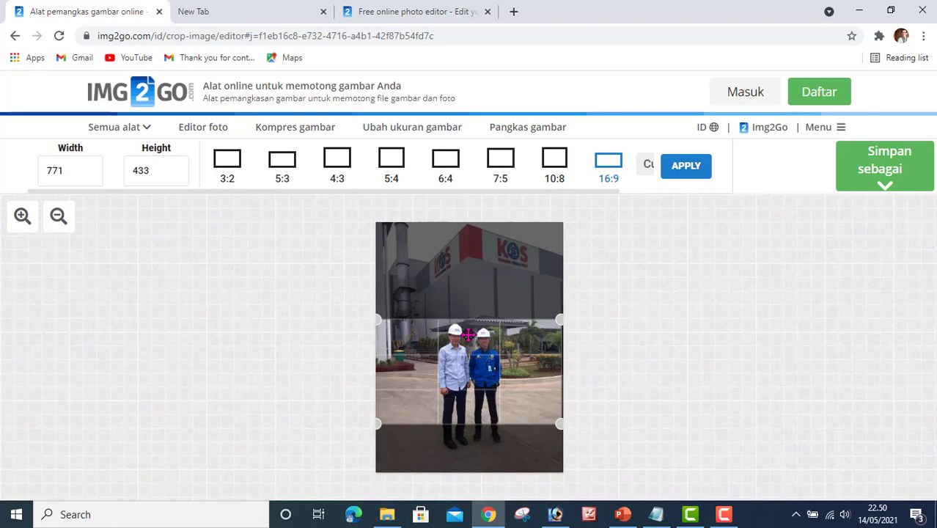
left_click_drag(504, 389, 505, 362)
left_click_drag(557, 397, 565, 424)
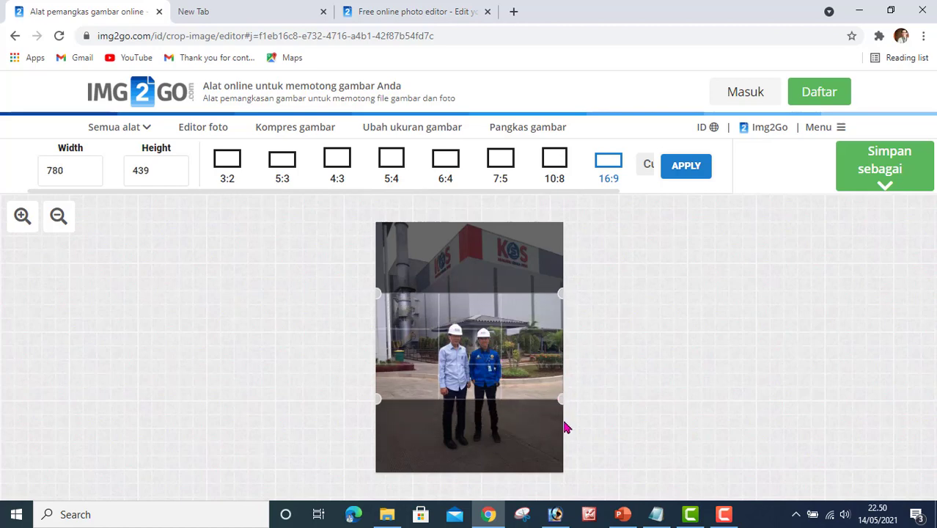
left_click_drag(533, 389, 517, 406)
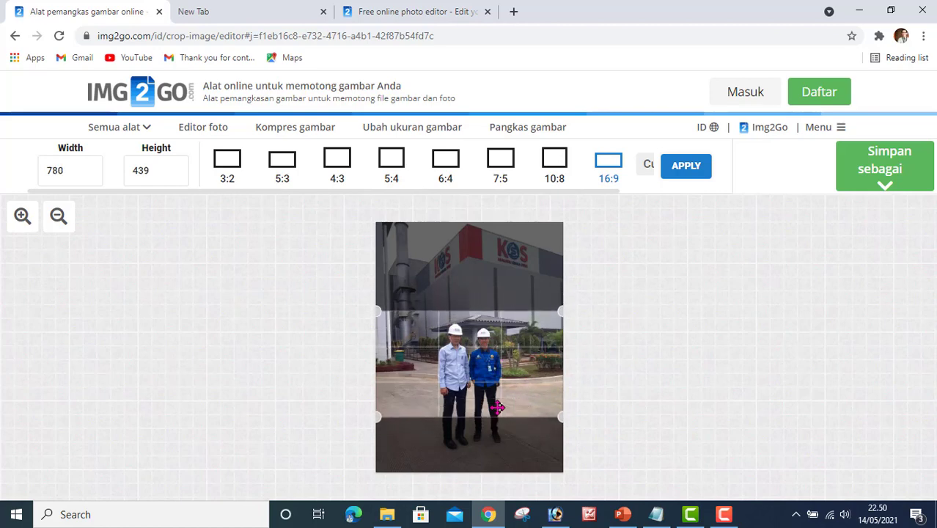
left_click_drag(377, 416, 431, 385)
left_click_drag(497, 360, 473, 371)
left_click_drag(538, 397, 529, 391)
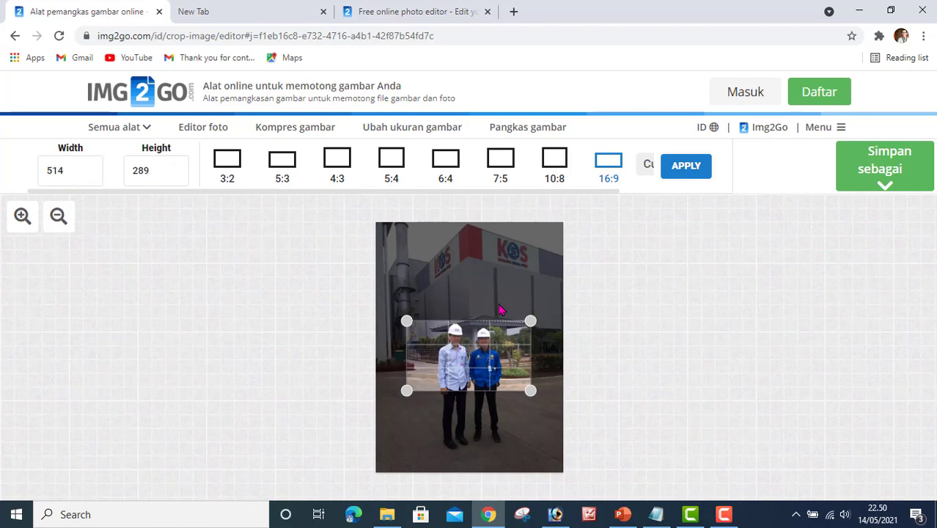
left_click(686, 166)
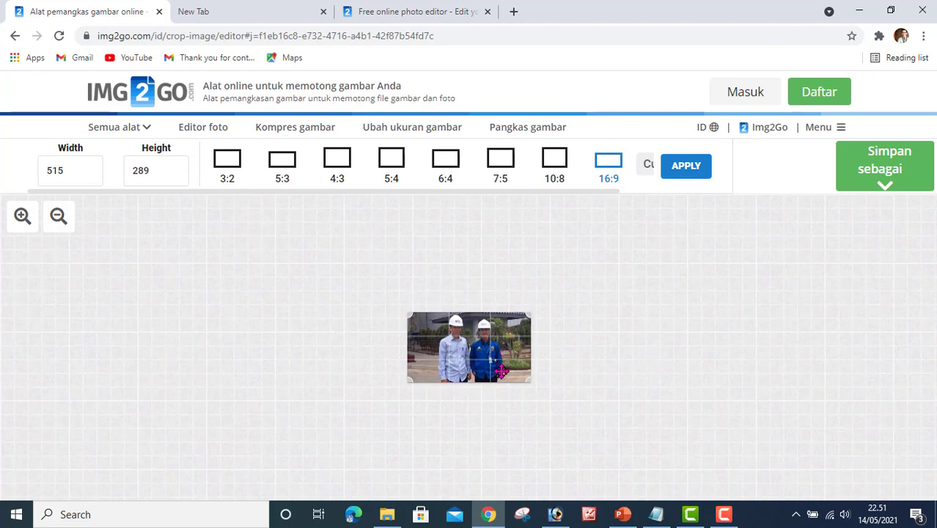
Set the save options to JPG format with the file name foto 1, and apply the crop.
left_click(885, 190)
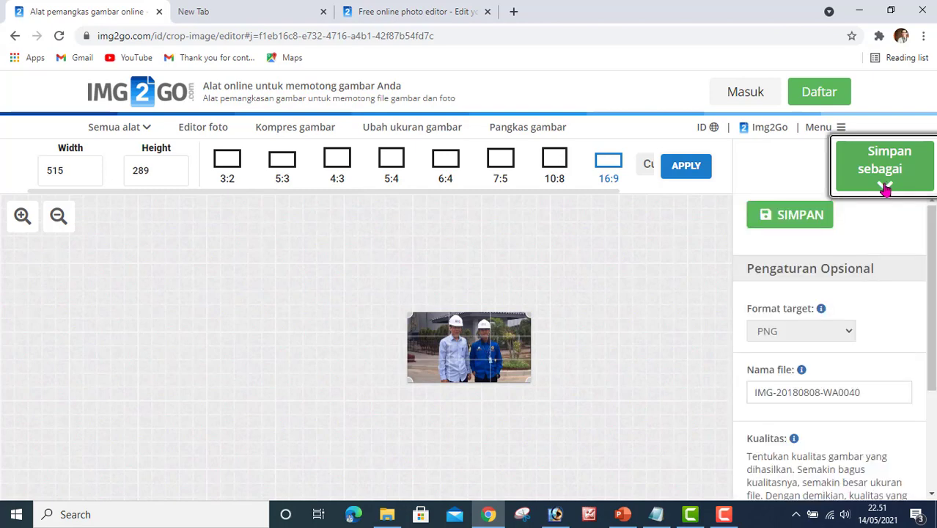
scroll(852, 305, "down", 1)
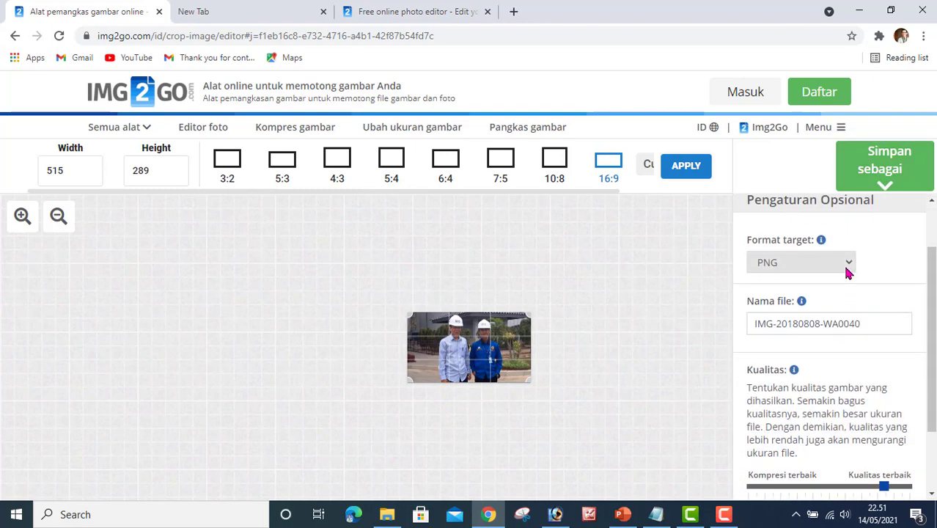
left_click(849, 265)
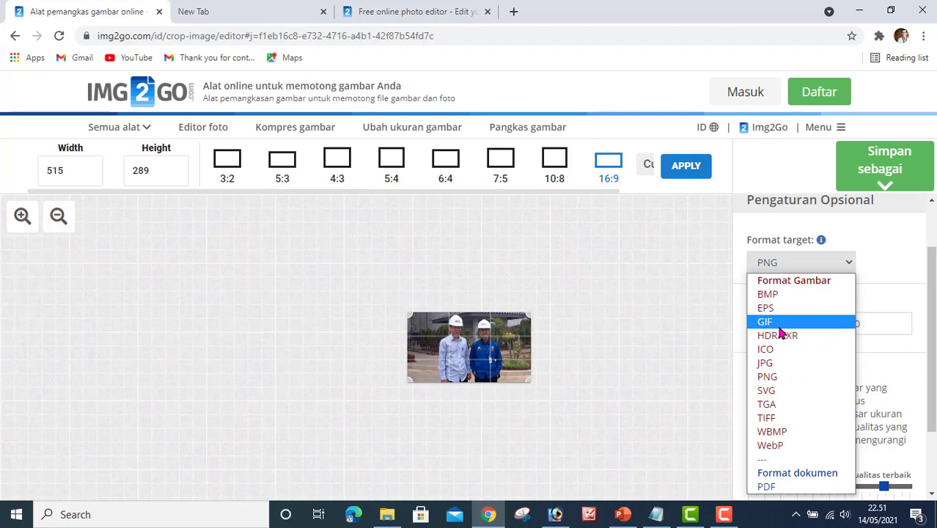
left_click(784, 364)
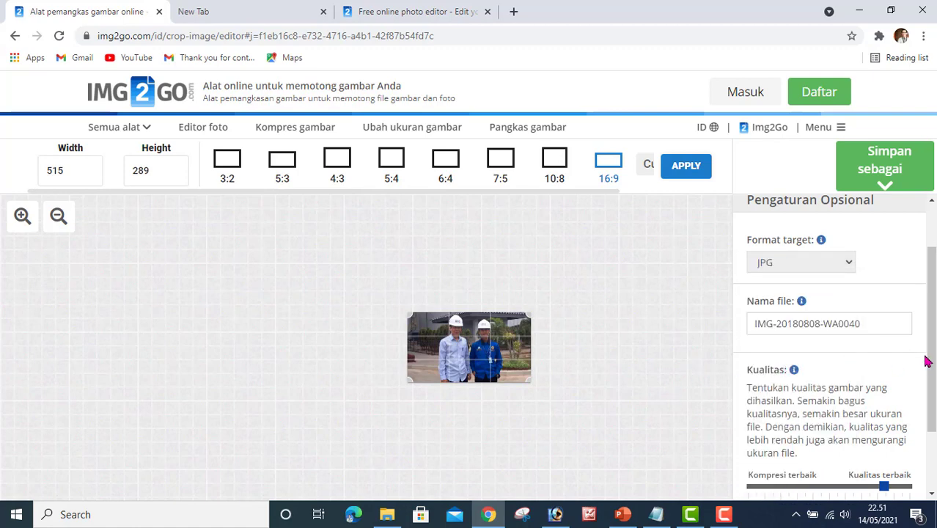
left_click_drag(931, 372, 922, 438)
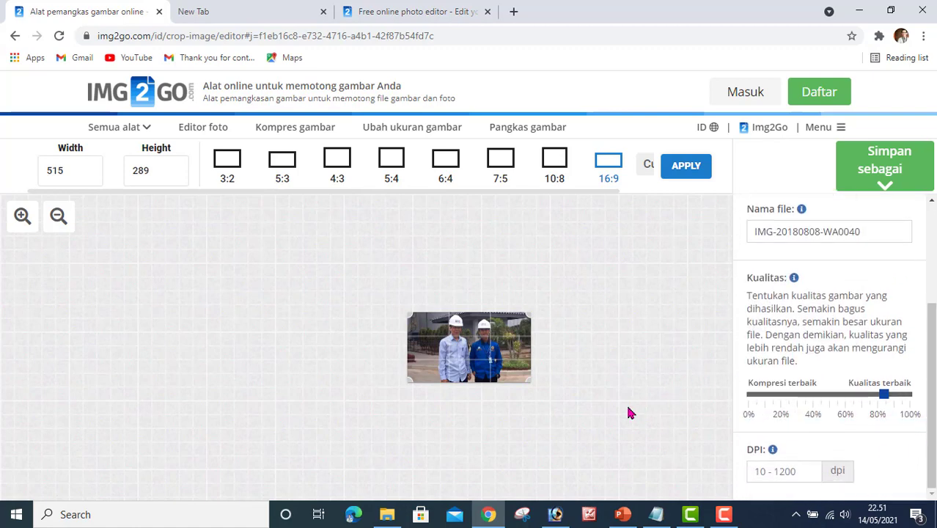
left_click(685, 166)
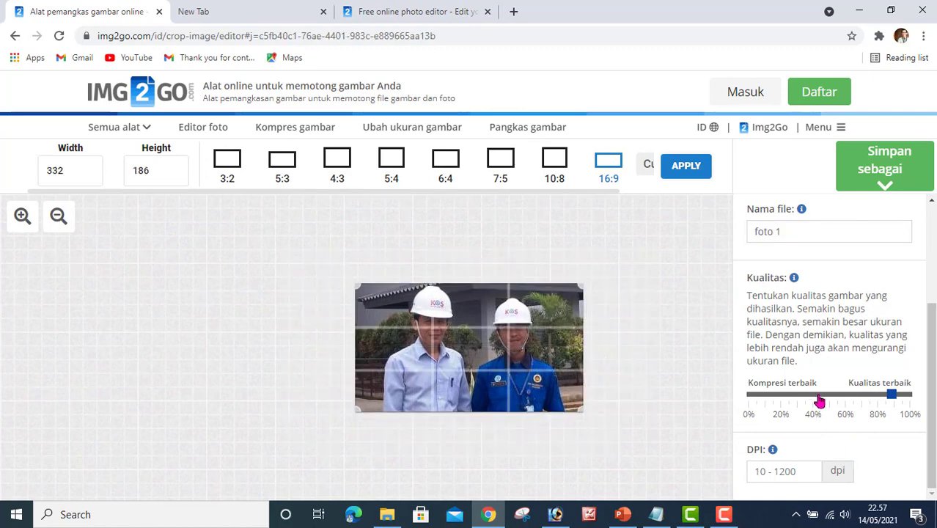
Save the cropped image and let foto 1.jpg download.
scroll(819, 400, "up", 2)
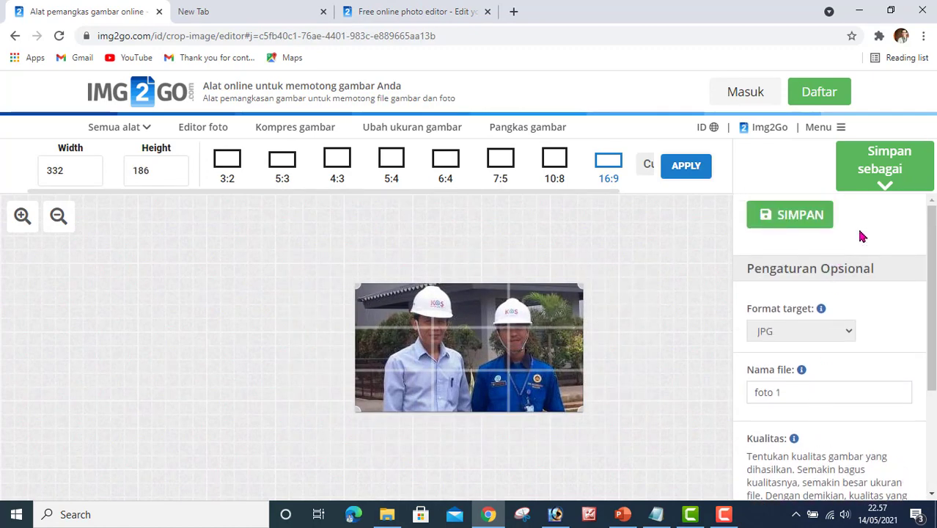
left_click(798, 216)
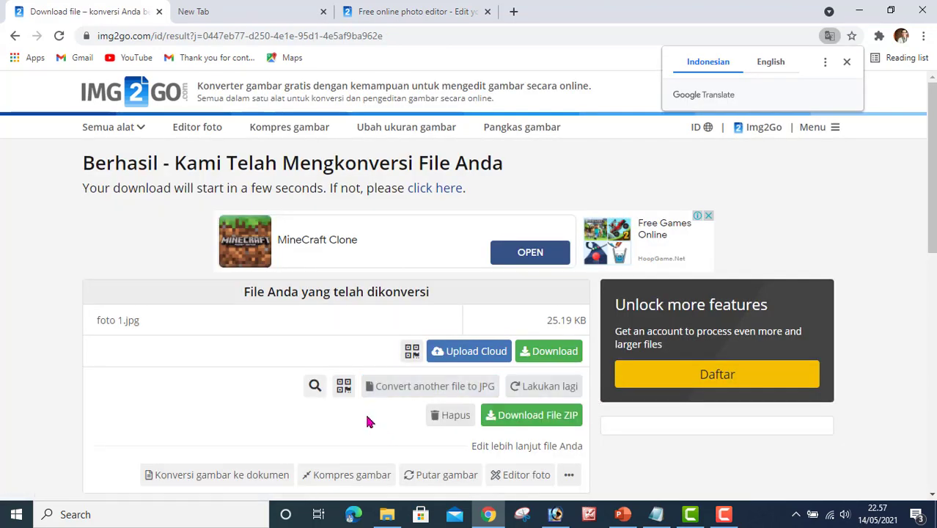
scroll(369, 422, "down", 1)
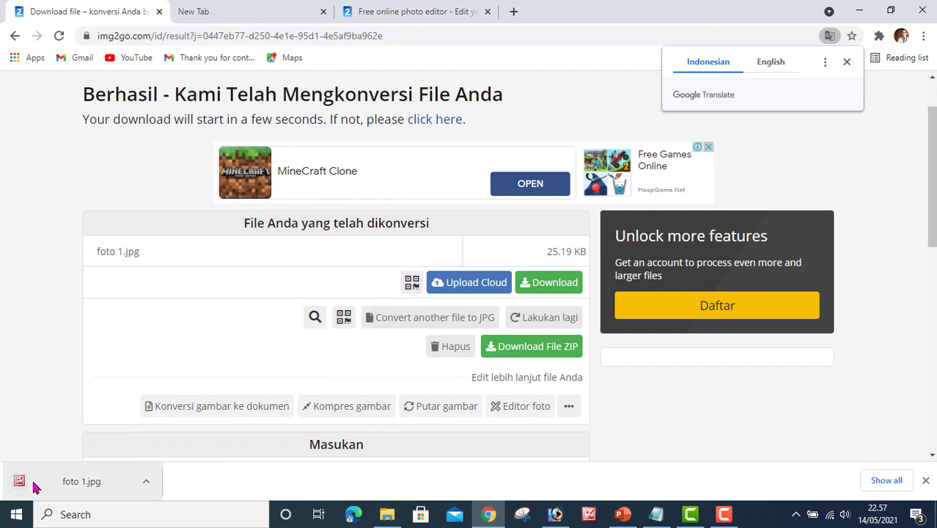
Locate foto 1.jpg in its download folder, view the cropped picture, and close the viewer.
left_click(885, 481)
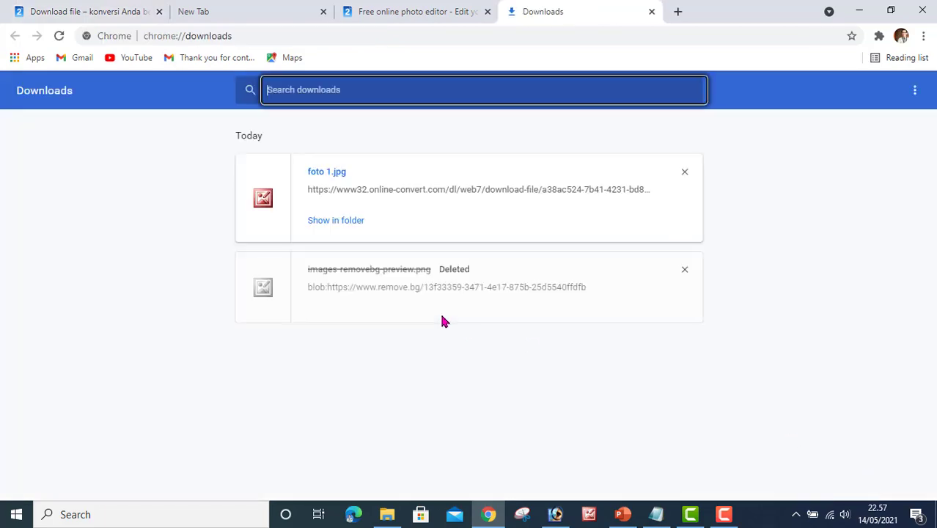
left_click(337, 221)
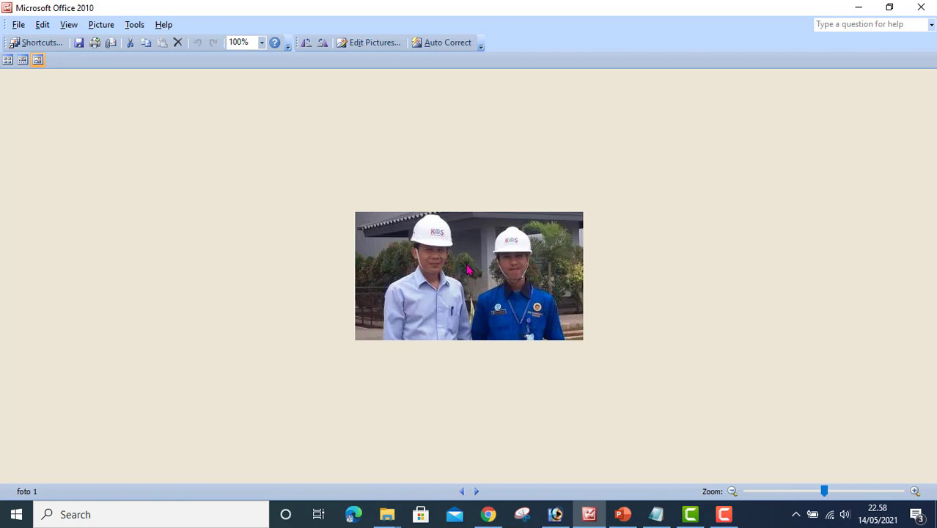
left_click(920, 8)
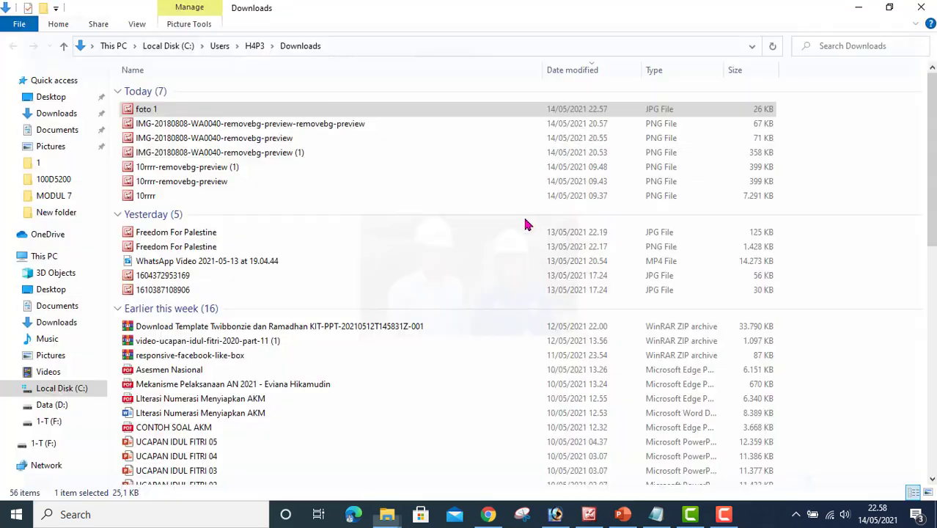
Switch back to Chrome and open the Photo editor from the full tool list on the English Img2Go page.
left_click(498, 515)
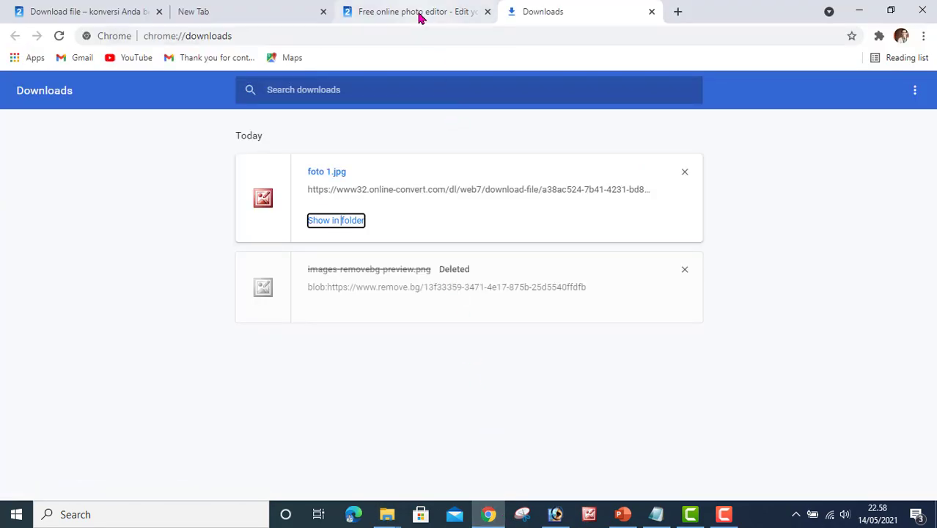
left_click(419, 15)
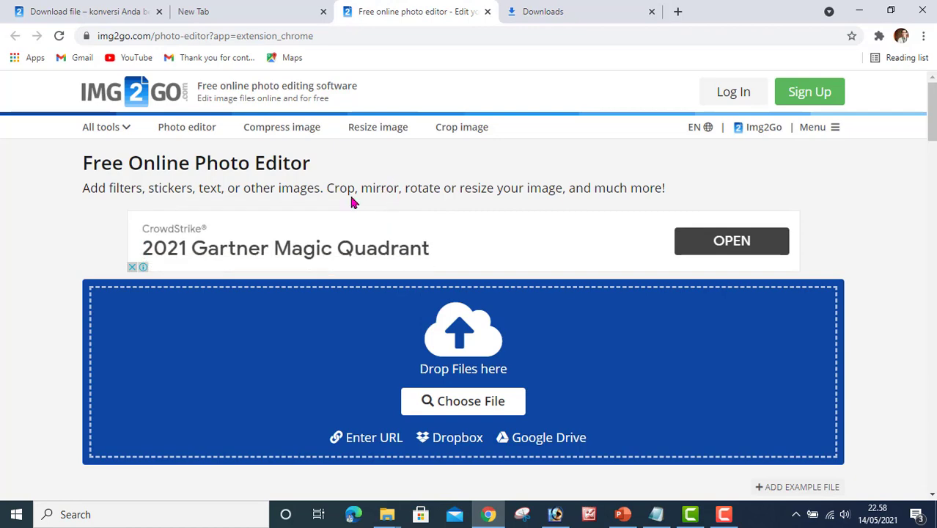
left_click(126, 129)
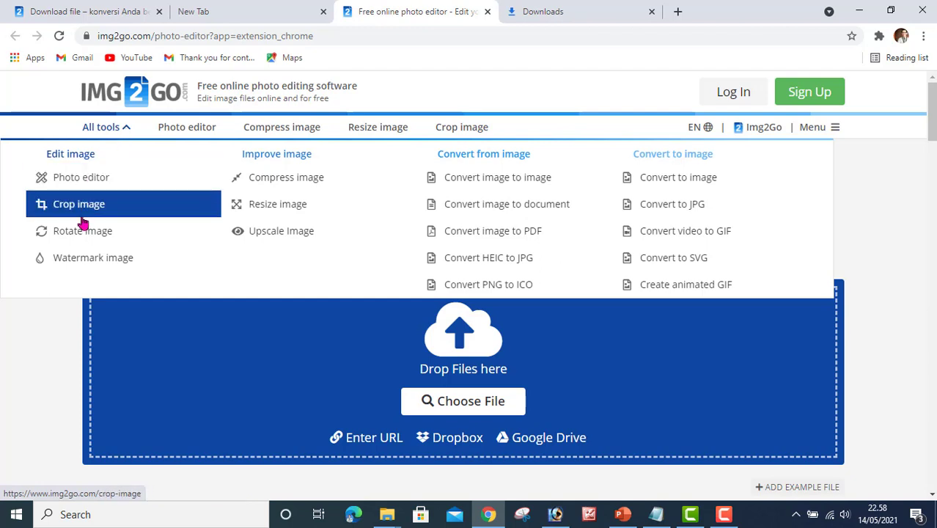
left_click(71, 181)
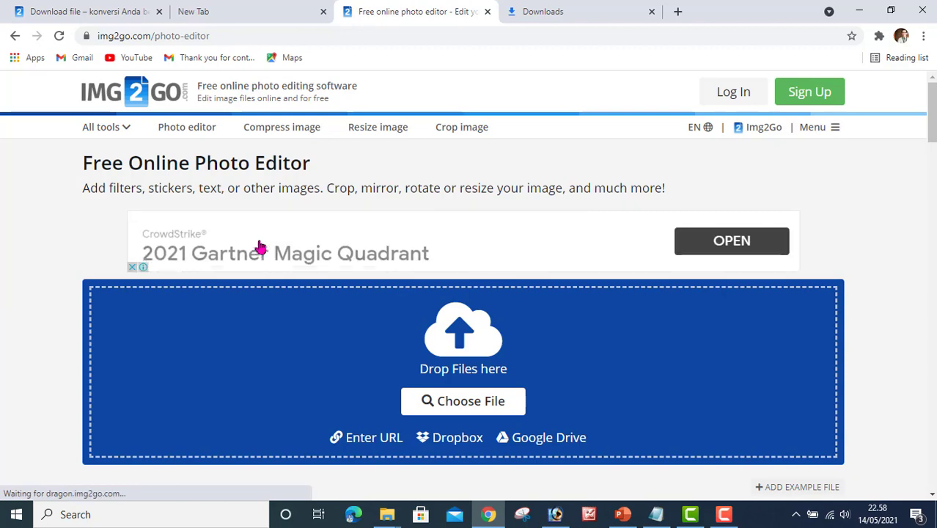
Upload the picture IMG-20180808-WA0040 from the Pictures folder to the photo editor.
left_click(460, 412)
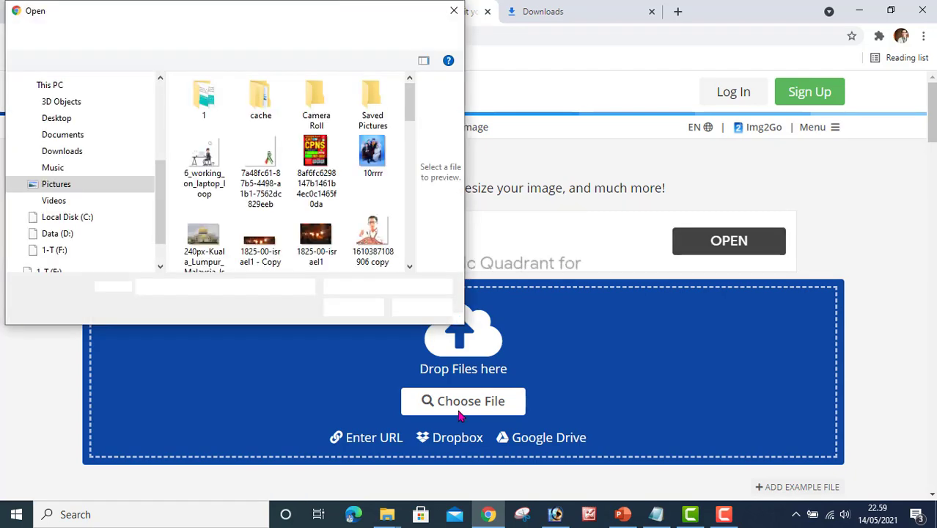
scroll(314, 227, "down", 1)
scroll(314, 227, "down", 5)
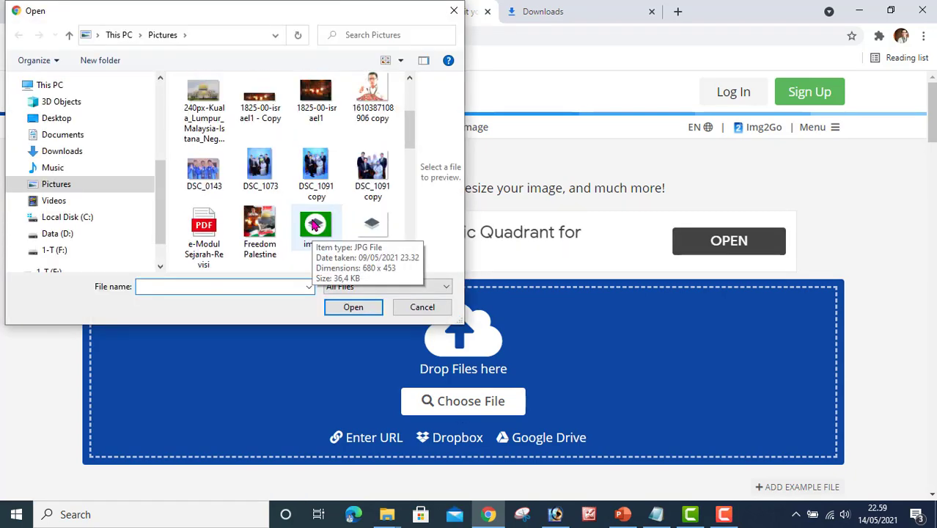
scroll(314, 227, "down", 2)
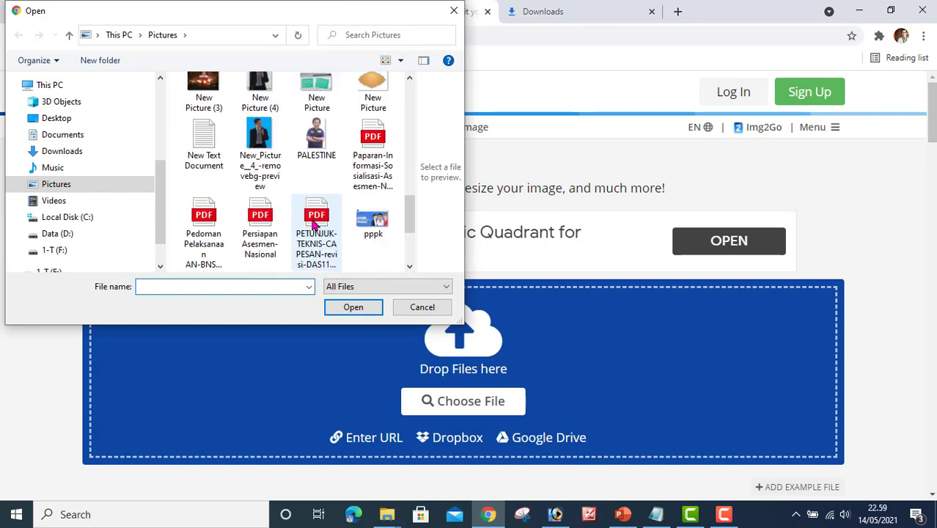
scroll(314, 228, "up", 10)
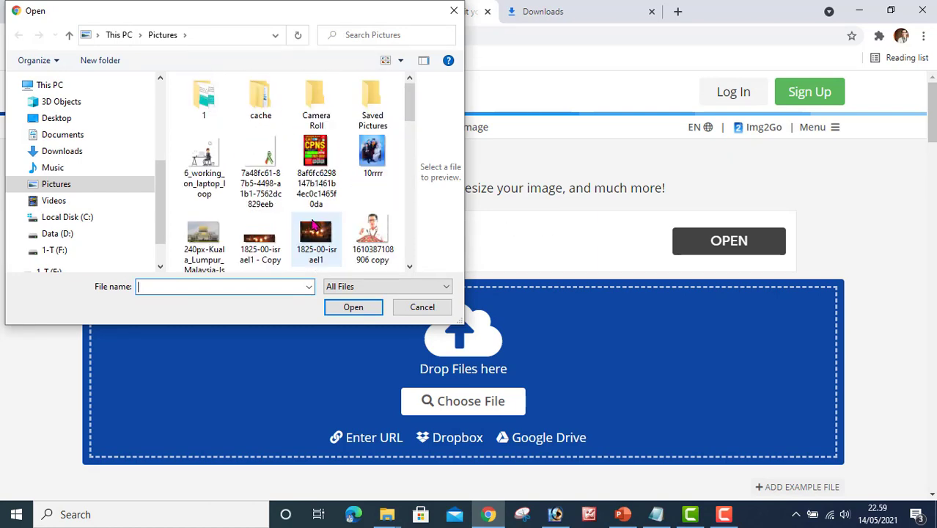
scroll(313, 227, "down", 3)
left_click(204, 174)
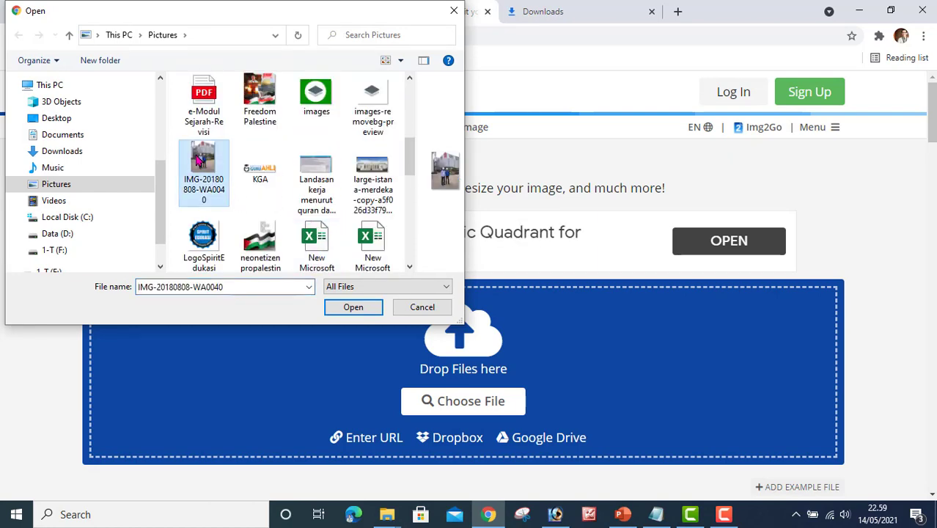
left_click(354, 307)
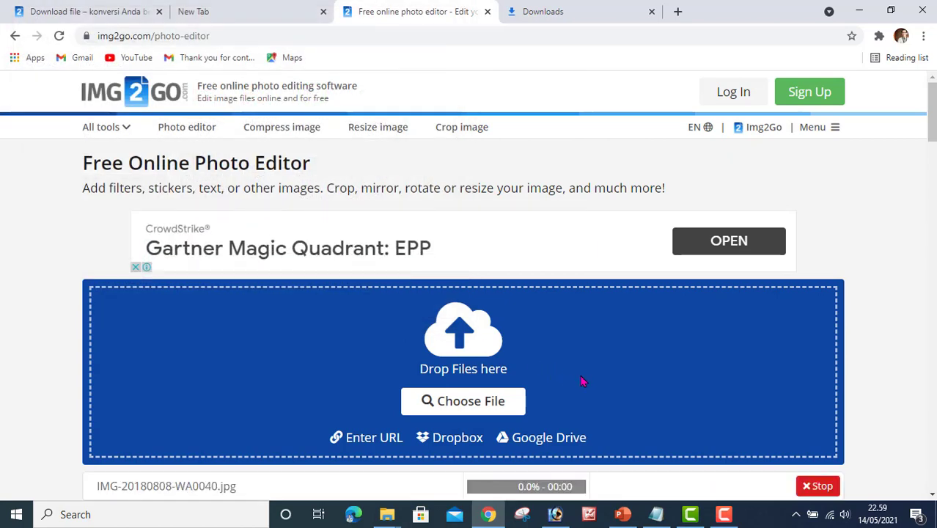
scroll(579, 475, "down", 1)
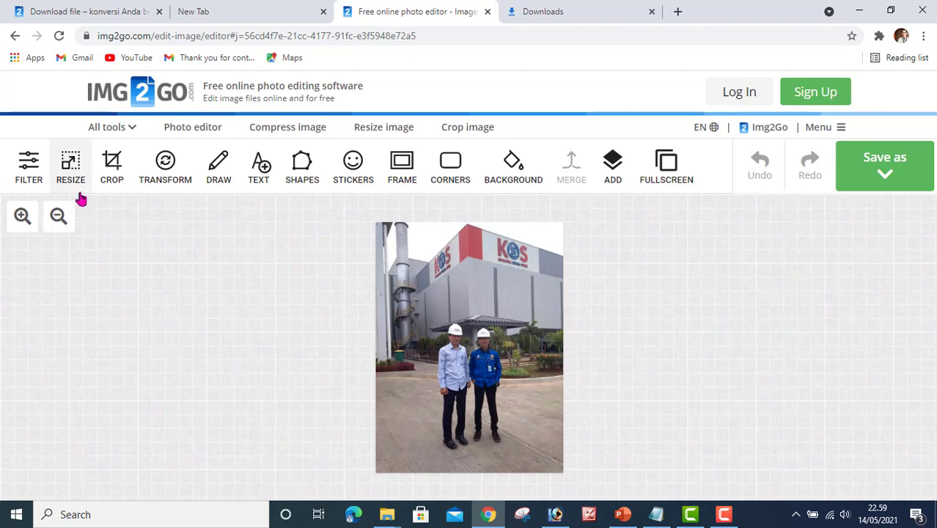
Try the Grayscale and Black & White filters on the photo.
left_click(39, 178)
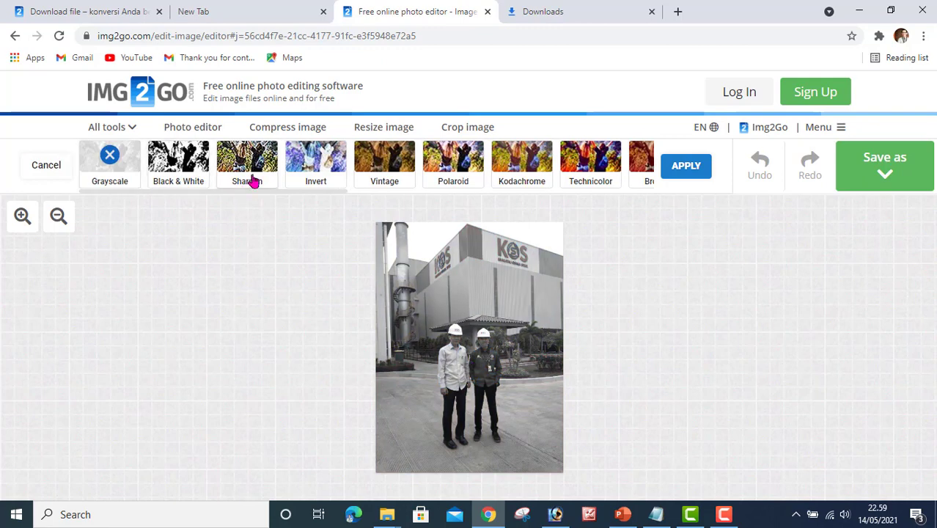
left_click(193, 163)
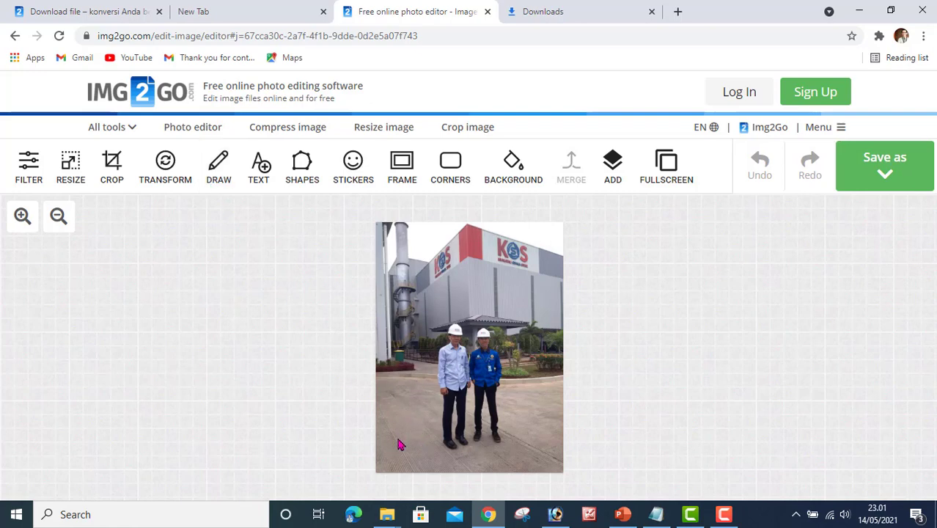
Add a purple text box in Times New Roman to the photo.
left_click(258, 182)
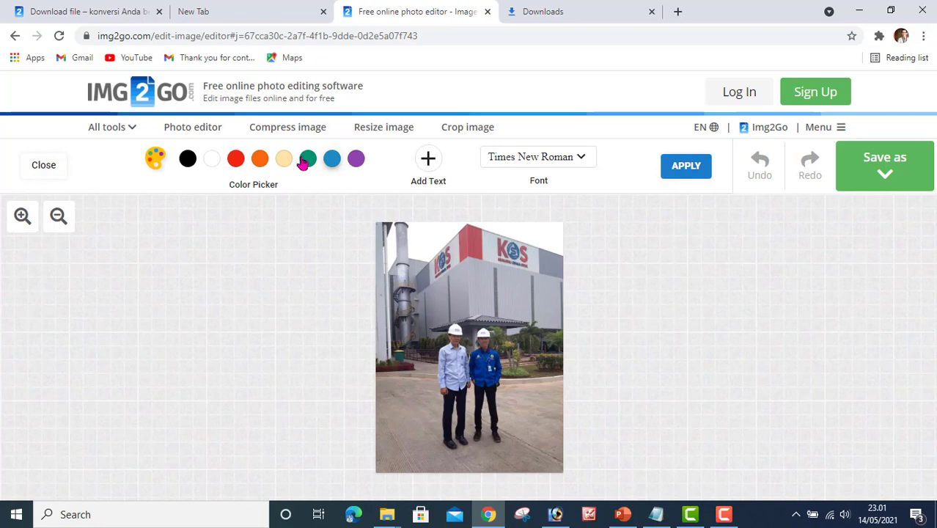
left_click(356, 167)
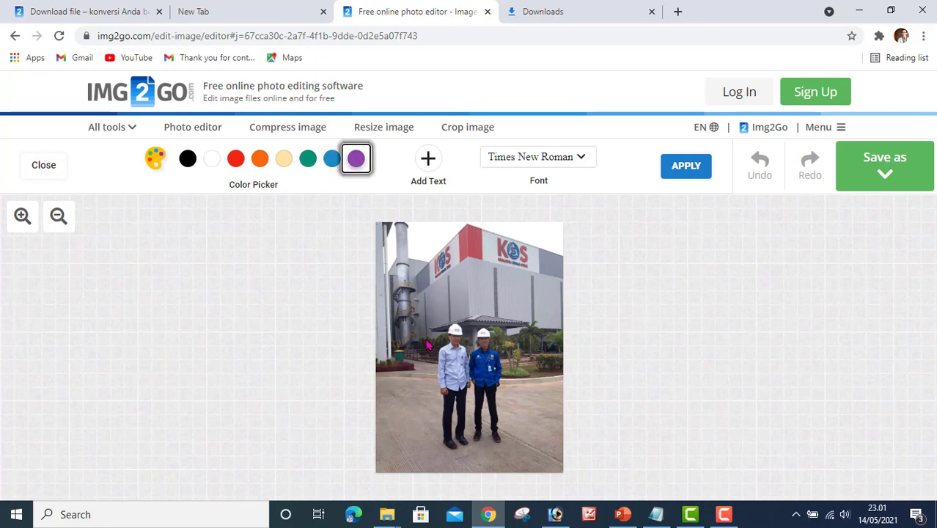
left_click(427, 176)
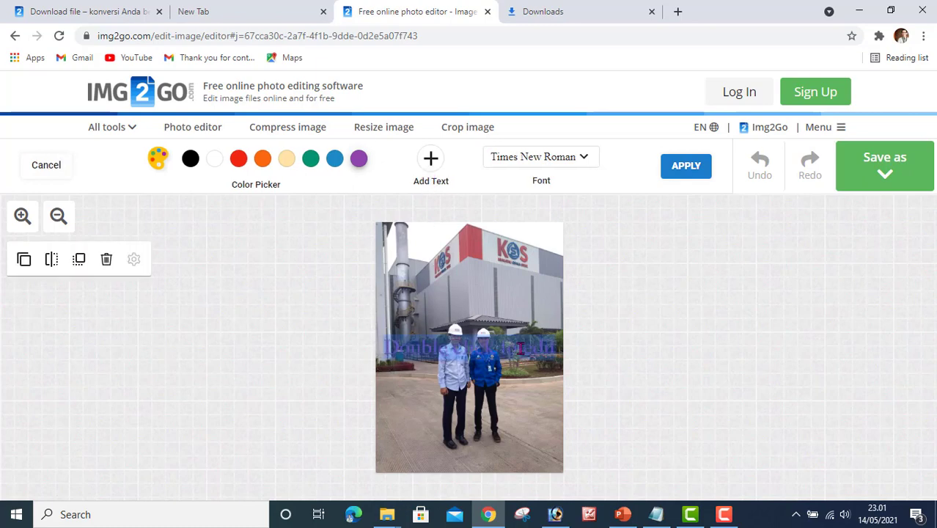
Replace the placeholder wording of the text box with DGAMBAR 1.
left_click(412, 338)
left_click_drag(397, 346, 533, 357)
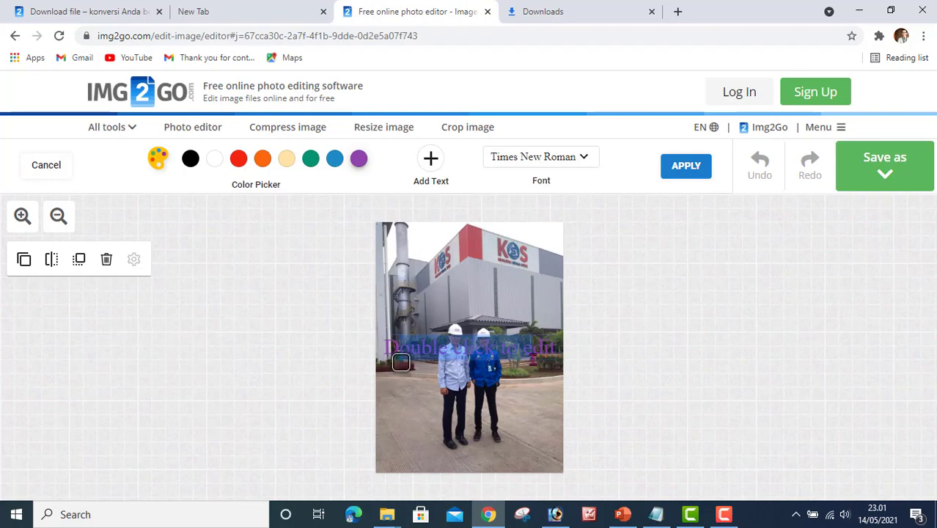
type("GAMBAR")
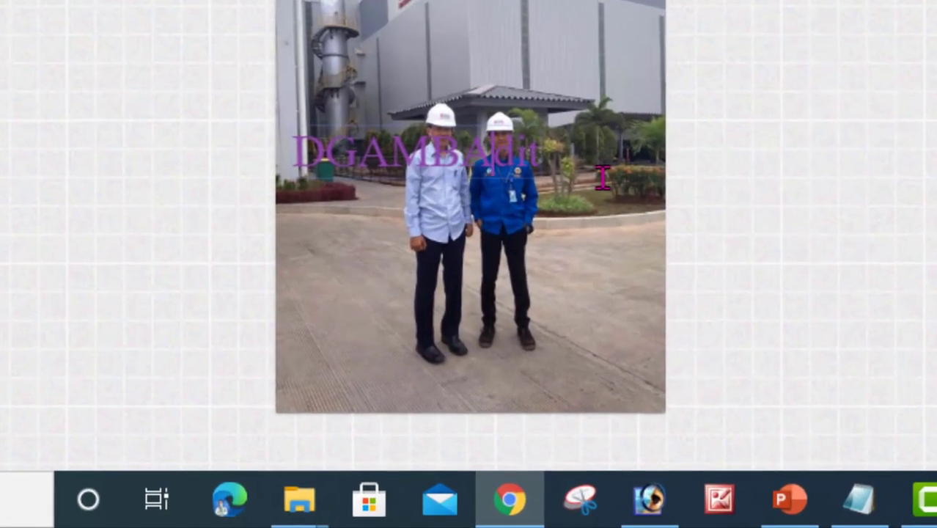
type(" K")
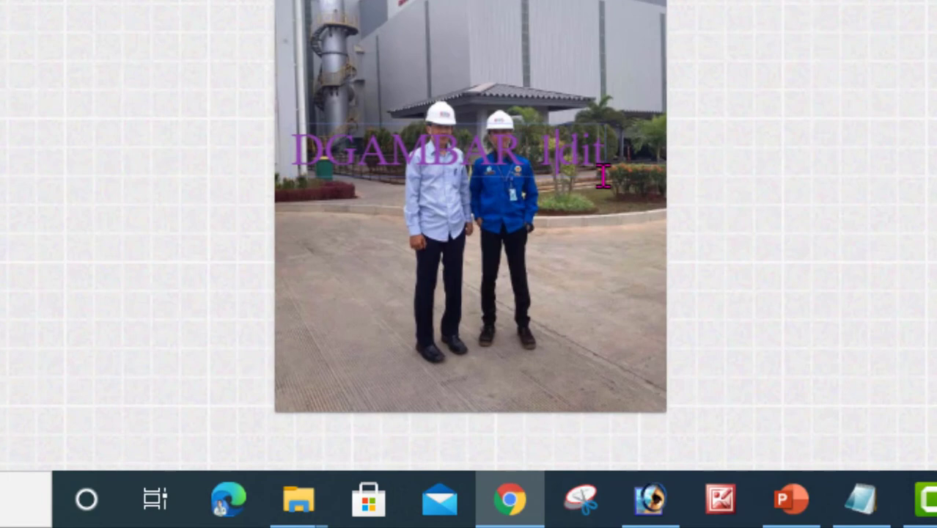
key("Delete")
key("Delete")
key("Delete")
left_click(585, 167)
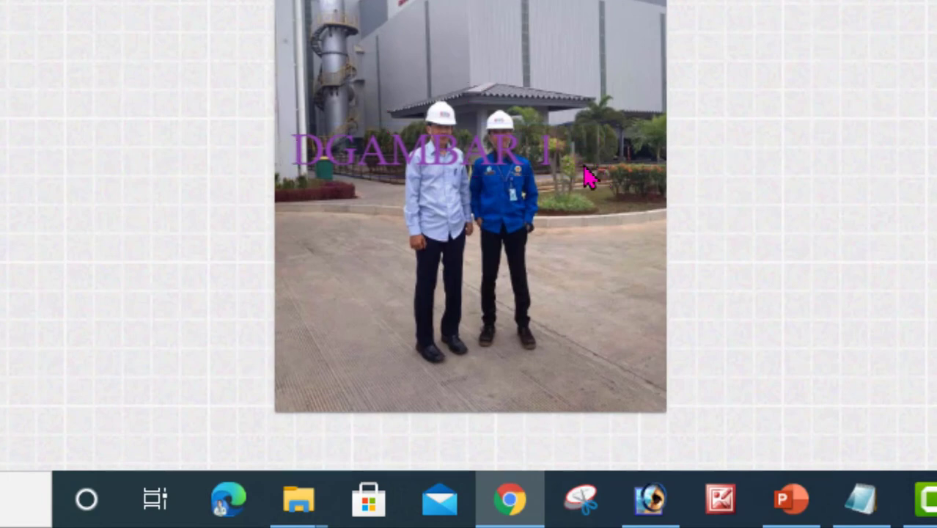
Move the caption to the lower part of the photo, try it in red, and set its colour to white.
left_click_drag(306, 139, 348, 332)
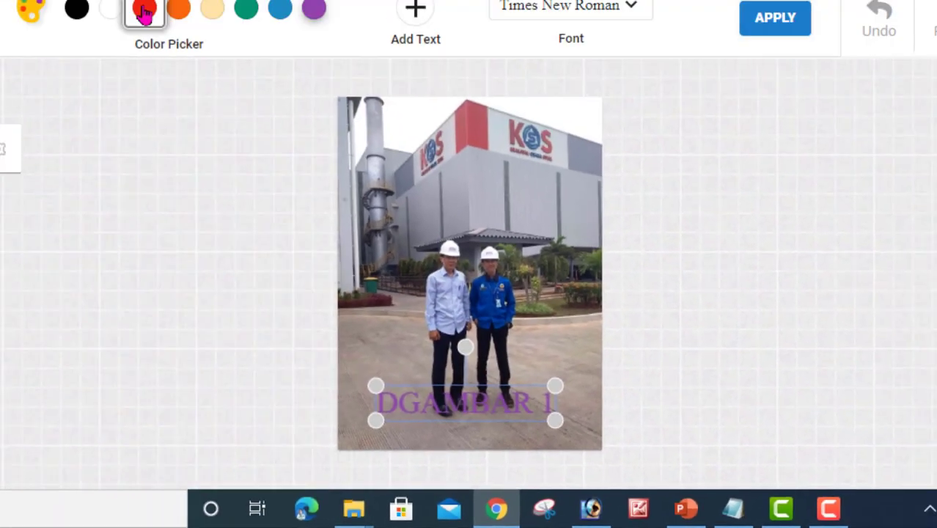
left_click(144, 8)
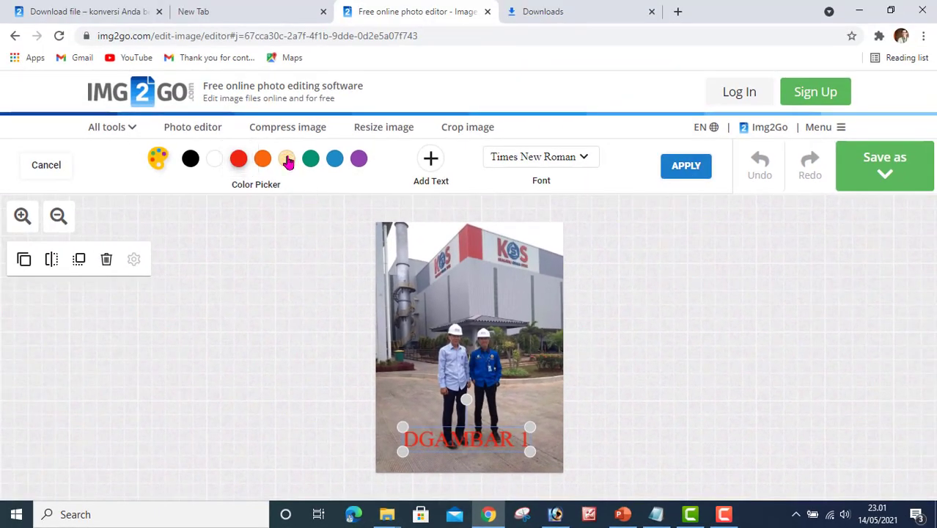
left_click(214, 160)
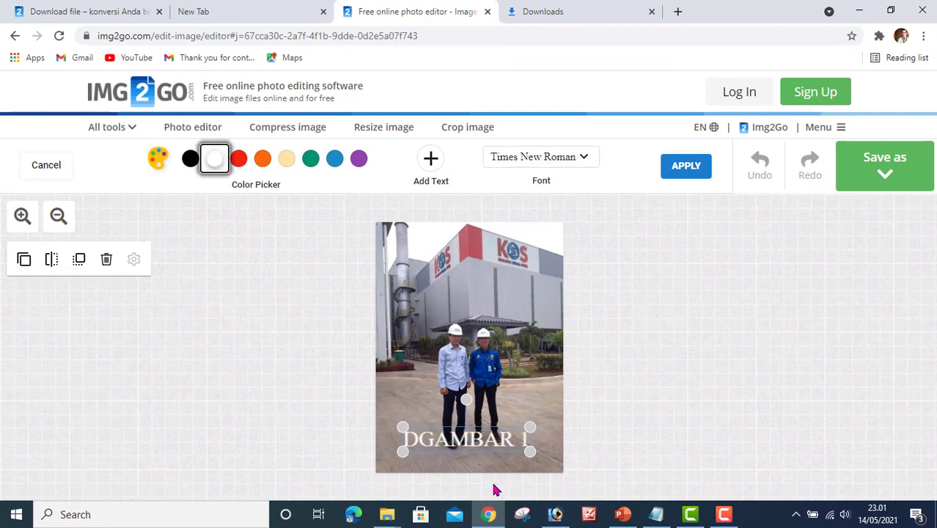
Rewrite the white caption on the photo as Gambar 1.
double_click(420, 442)
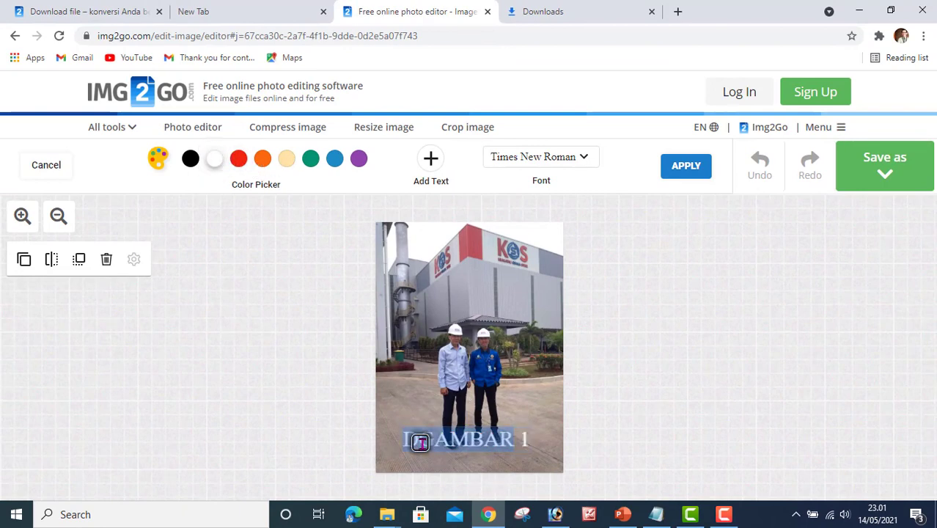
key("BackSpace")
key("Delete")
key("Delete")
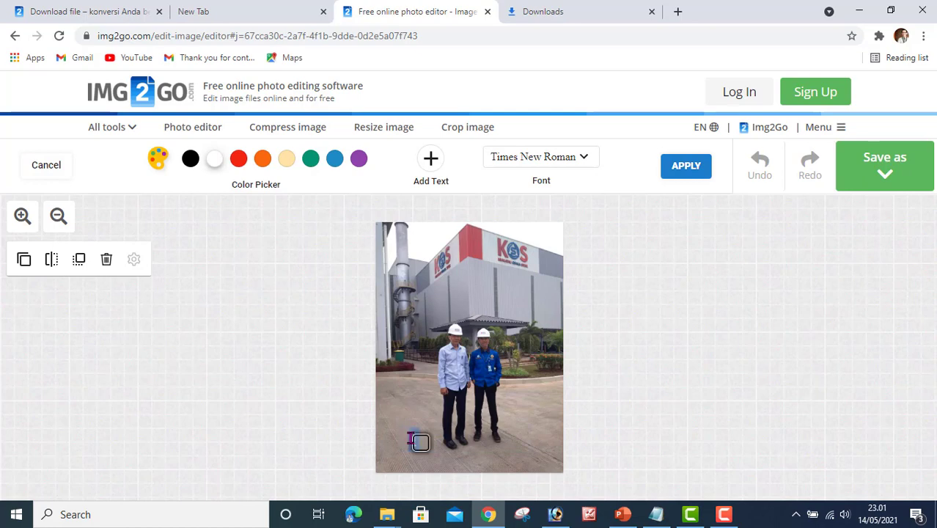
type("Gambar ")
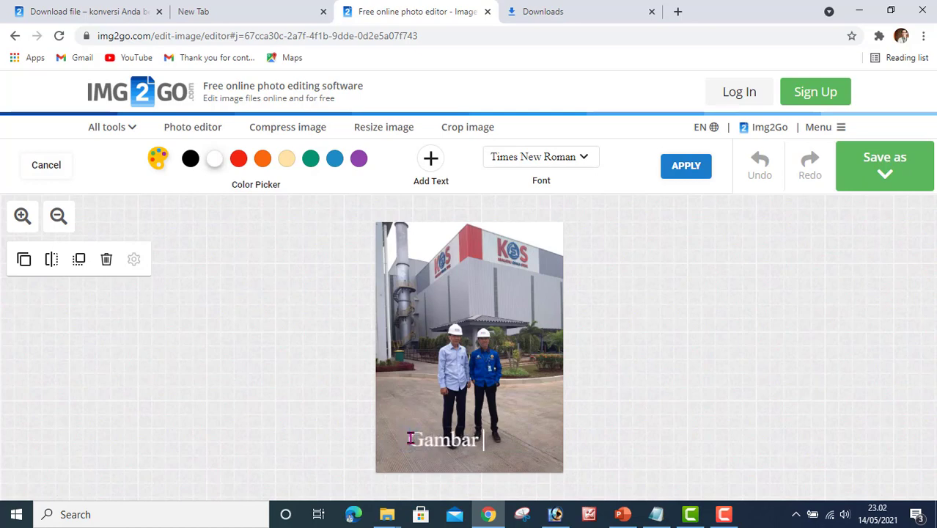
type("1")
left_click(609, 433)
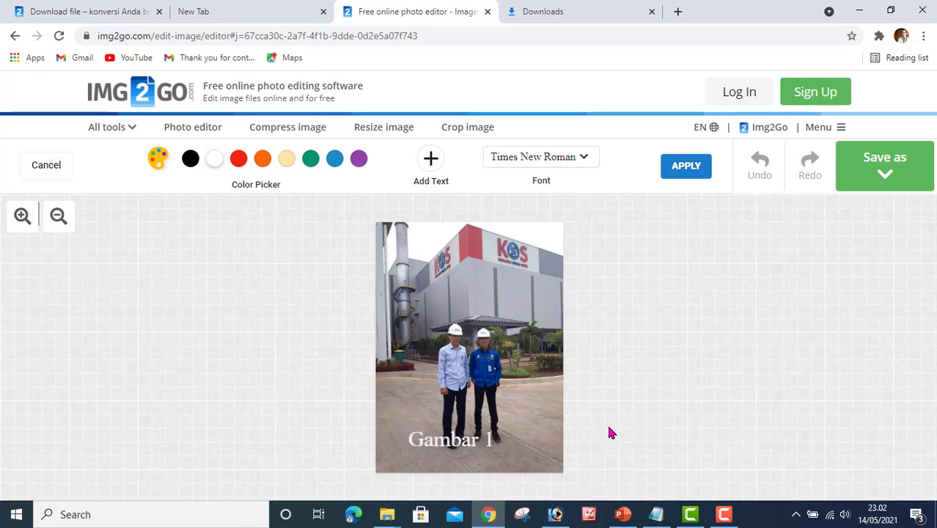
Move the Gambar 1 caption nearer the photo's lower edge, and discard the text edit.
left_click(469, 442)
left_click_drag(467, 445, 482, 457)
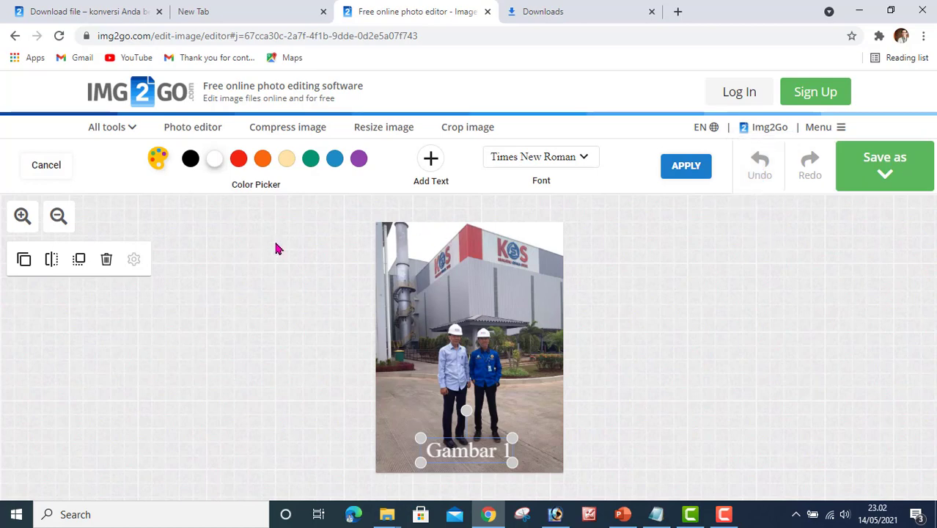
left_click(62, 175)
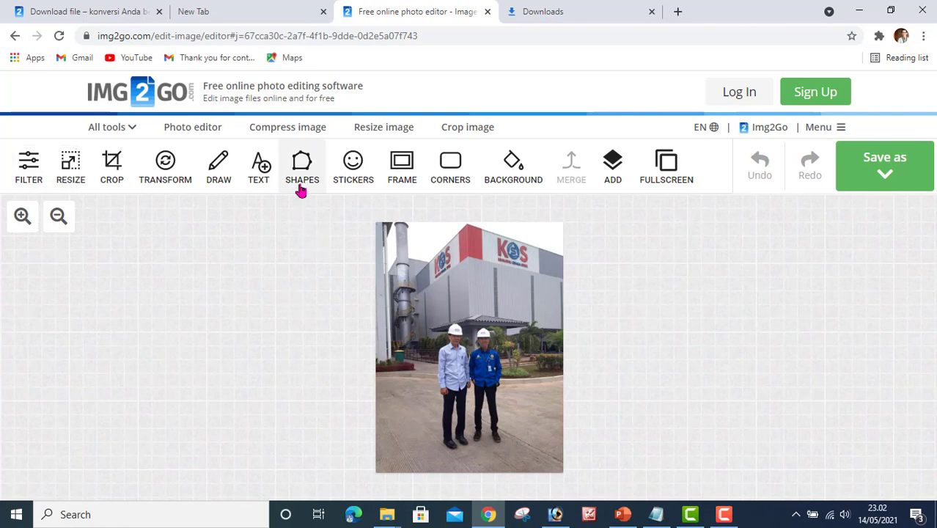
Draw a freehand blue scribble over the two men's legs, discard it, and leave the Draw tool.
left_click(221, 181)
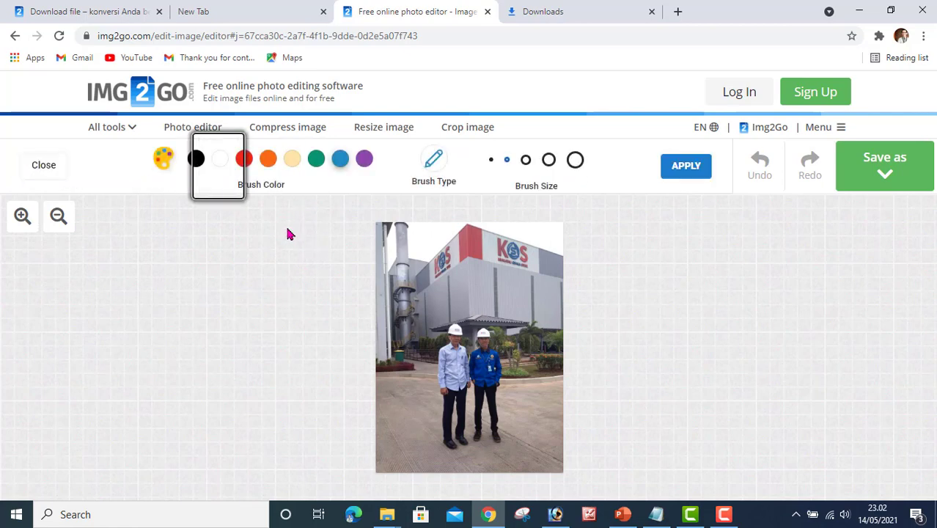
left_click(433, 159)
mouse_move(404, 400)
left_mouse_down()
mouse_move(419, 420)
mouse_move(483, 410)
mouse_move(462, 420)
mouse_move(474, 425)
mouse_move(460, 434)
mouse_move(426, 426)
mouse_move(460, 393)
mouse_move(471, 440)
mouse_move(474, 394)
mouse_move(495, 439)
mouse_move(514, 422)
left_mouse_up()
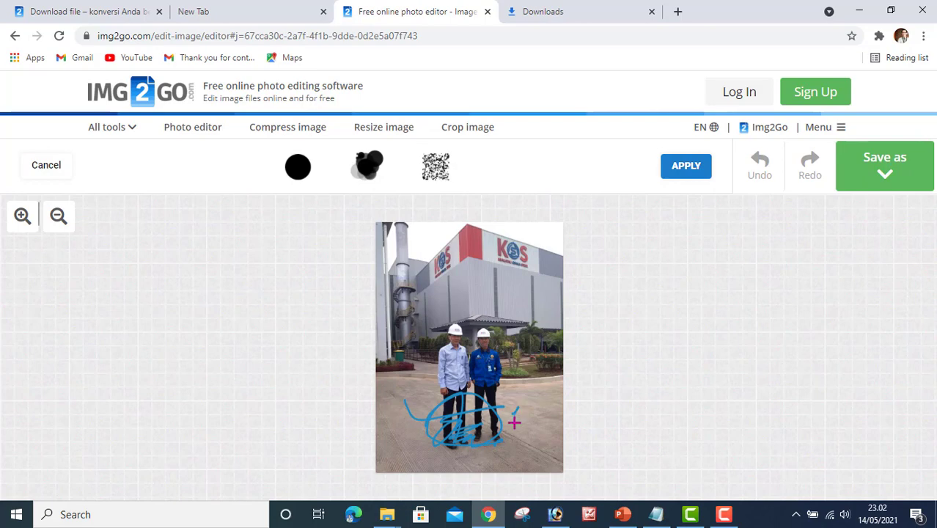
left_click(62, 176)
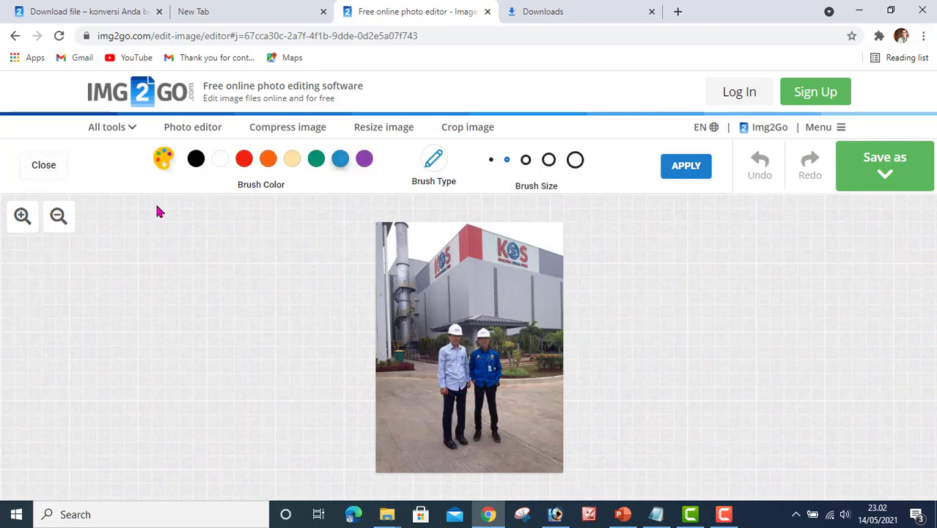
left_click(45, 168)
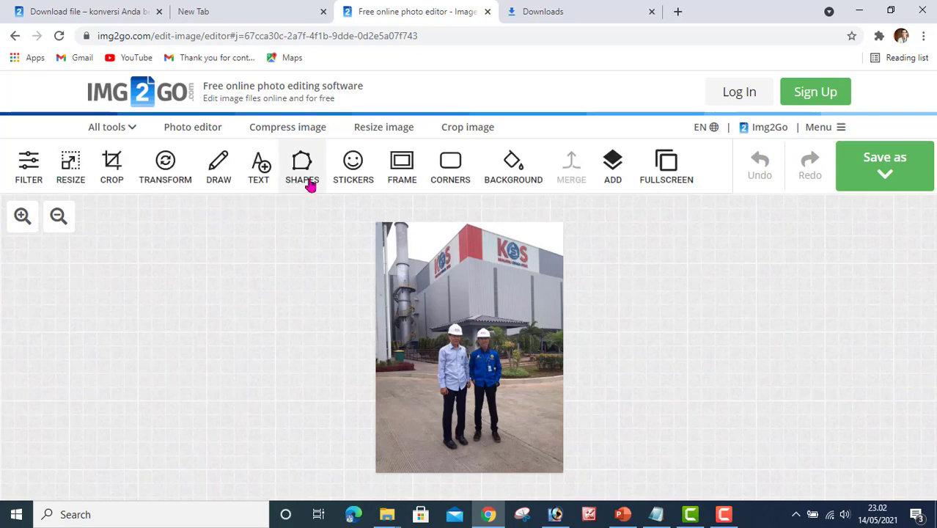
View the shapes available for adding to the photo, and leave the Shapes tool.
left_click(302, 179)
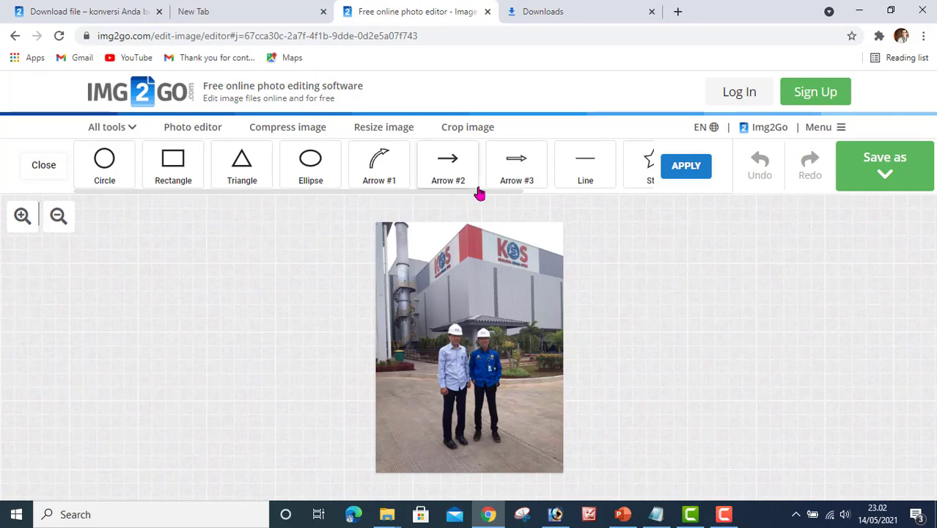
left_click(283, 216)
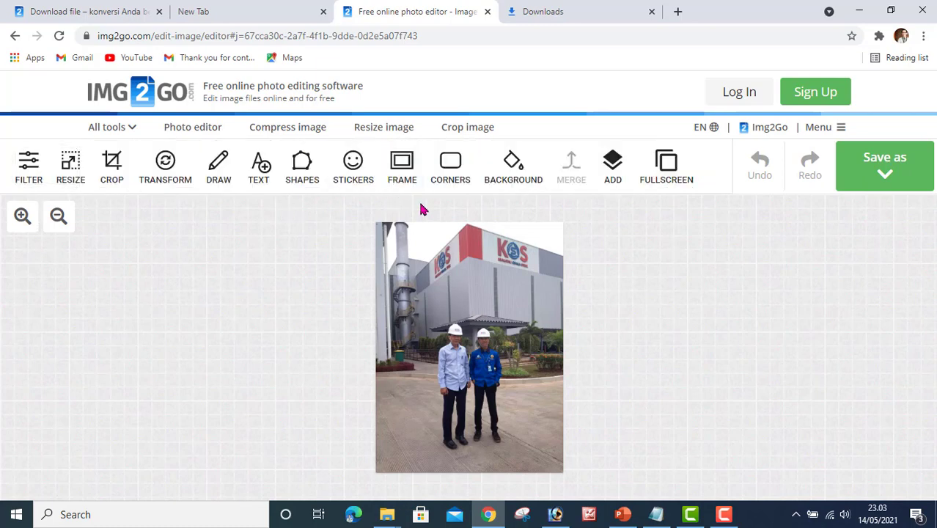
Try the Oak and Pine frames around the photo, and remove the frame.
left_click(400, 170)
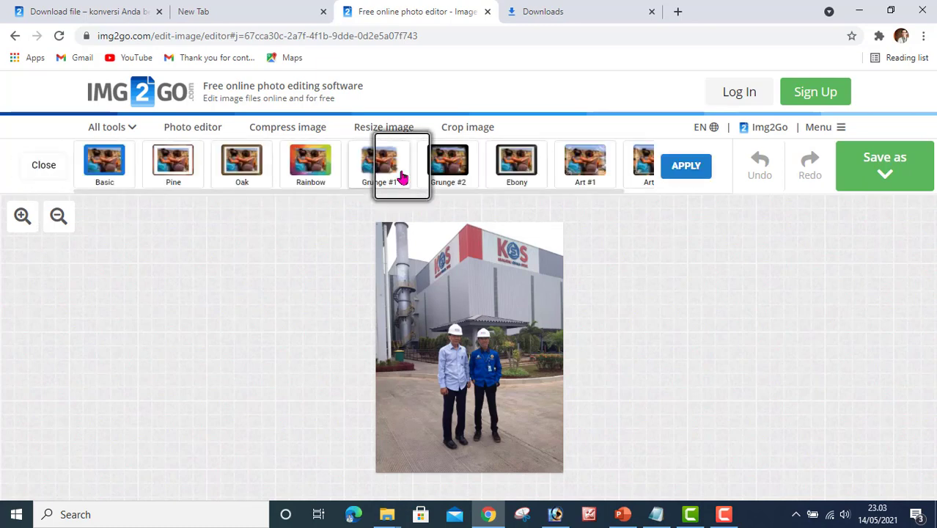
left_click(248, 166)
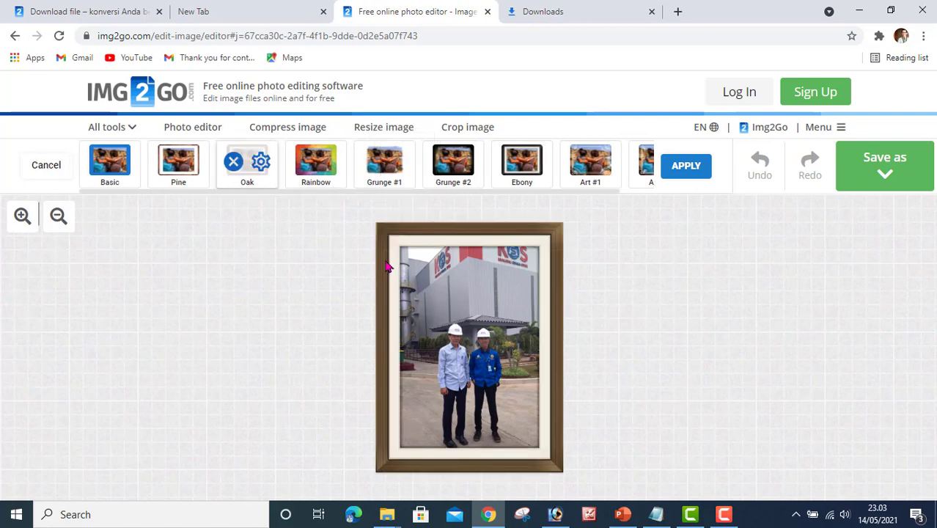
left_click(174, 160)
left_click(228, 179)
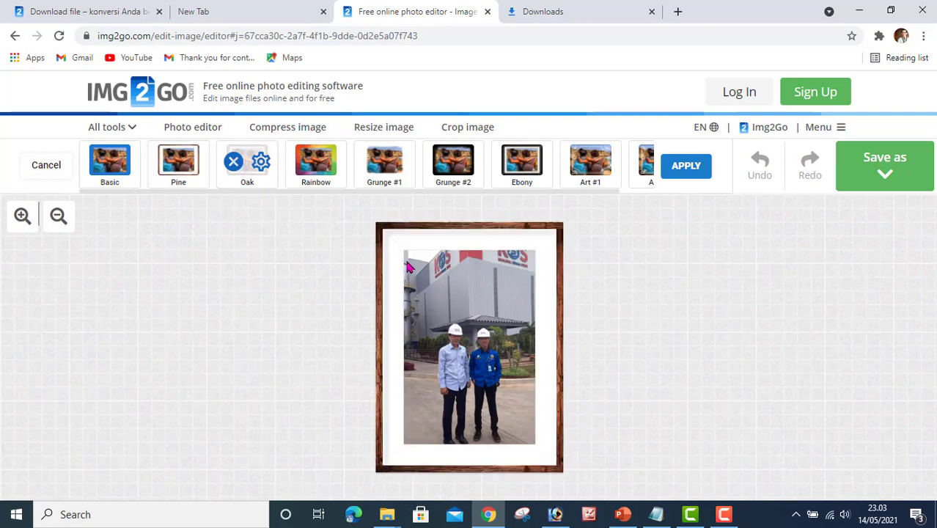
left_click(232, 164)
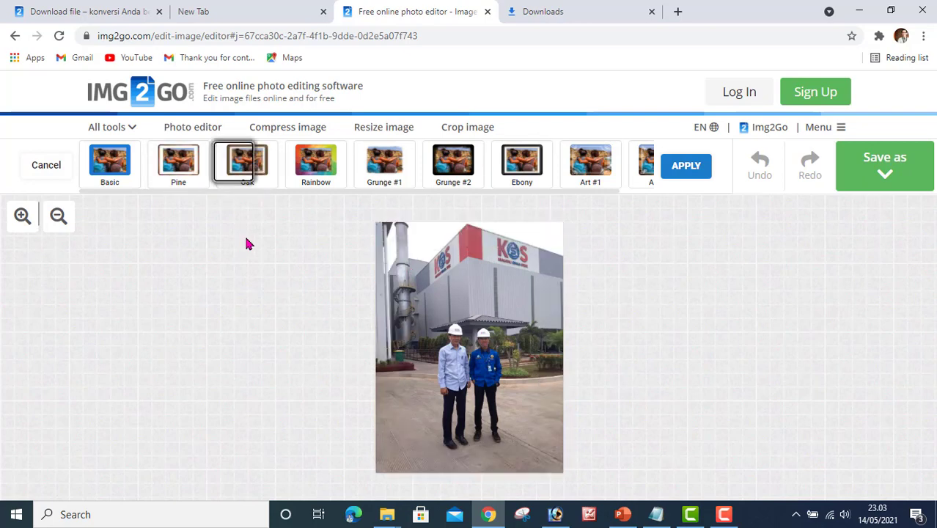
Leave the Frame tool, view the site's full list of image tools, and close the list.
left_click(45, 170)
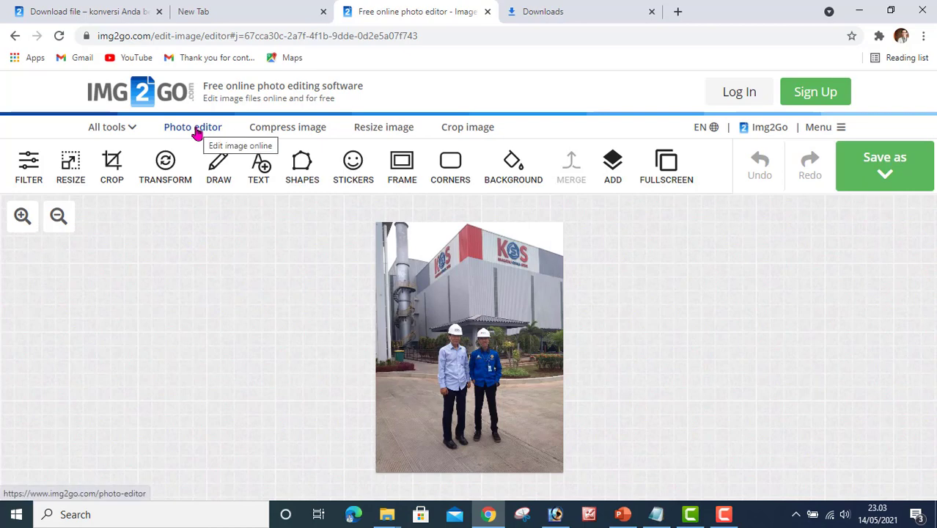
left_click(134, 129)
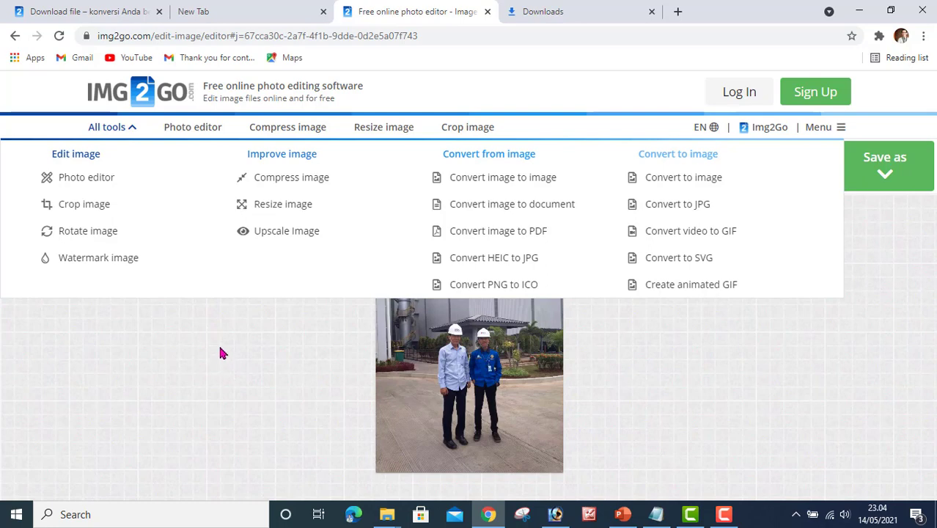
left_click(272, 355)
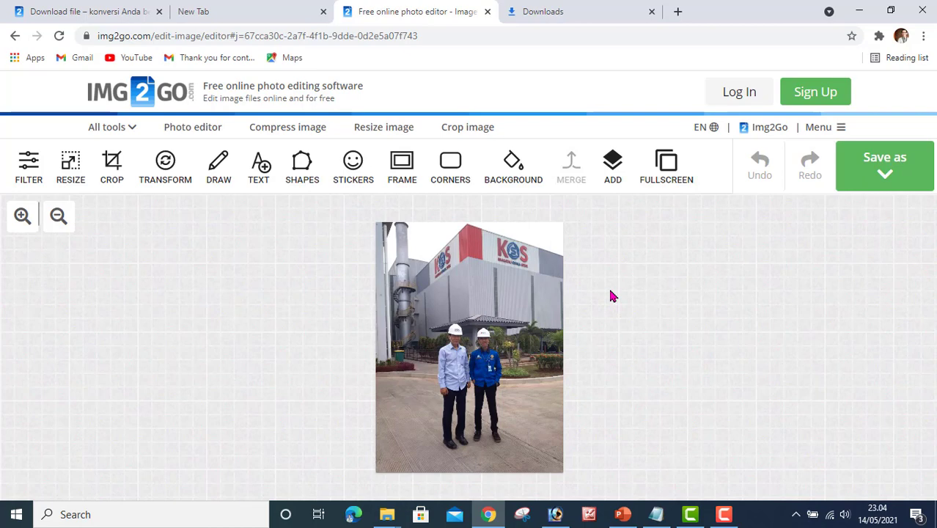
Close the Downloads page and open the remove.bg website in a new browser tab.
left_click(651, 11)
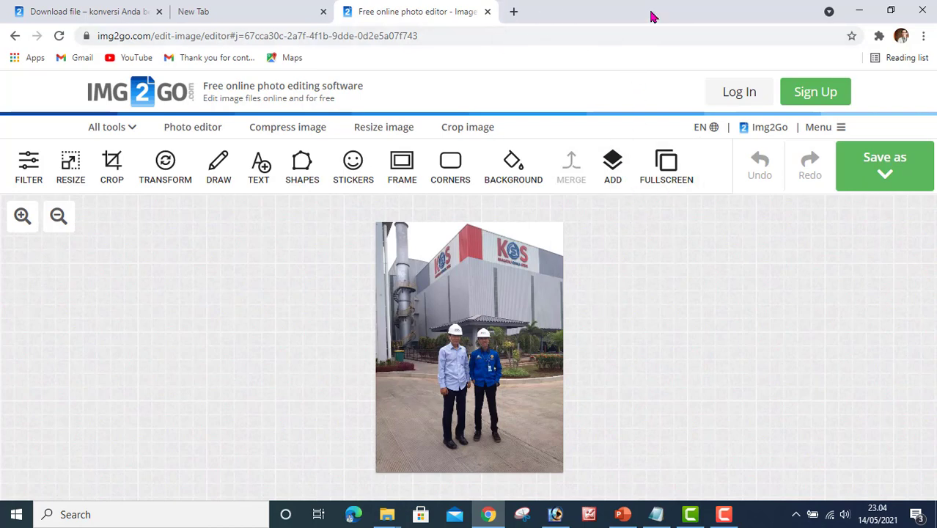
left_click(513, 12)
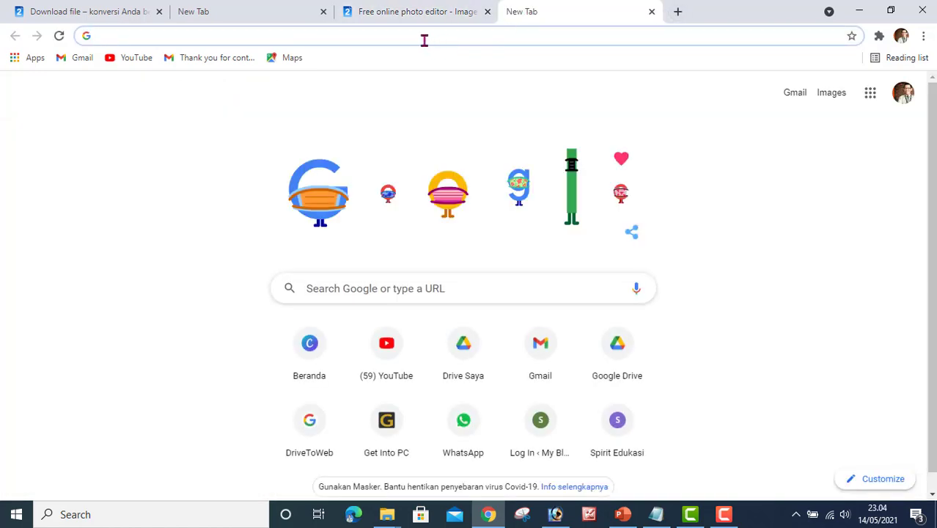
left_click(424, 39)
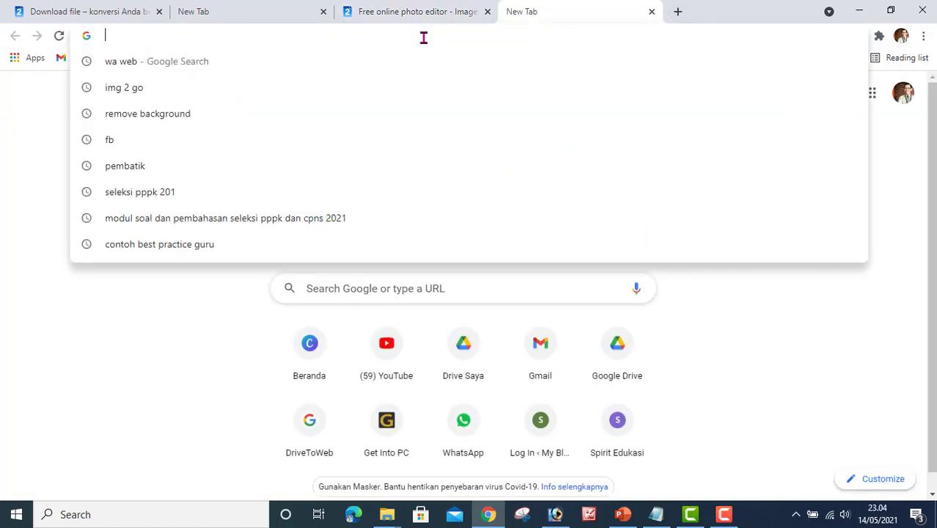
type("remove.bg")
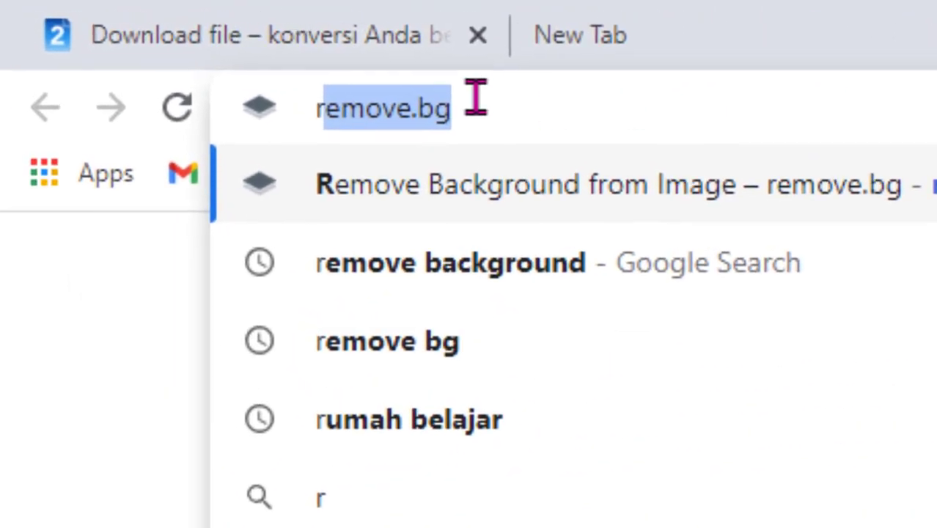
left_click(476, 110)
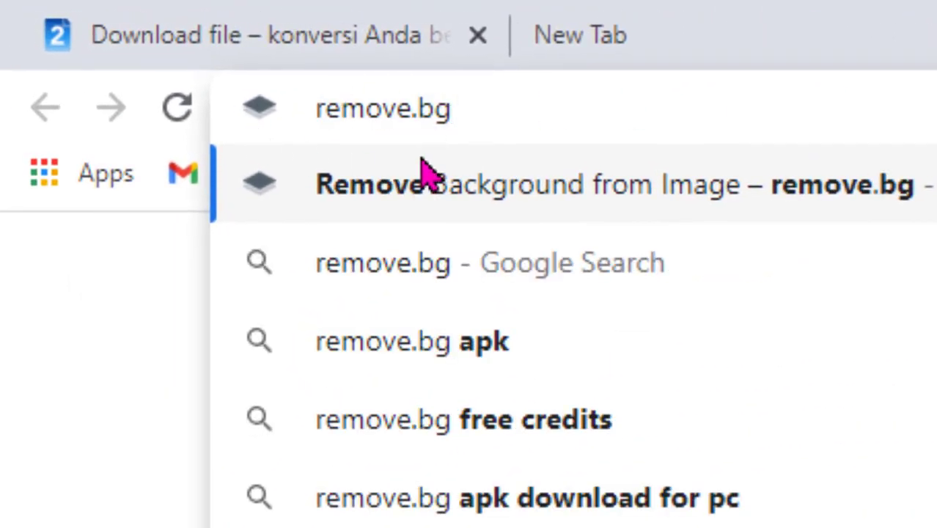
left_click_drag(483, 114, 272, 96)
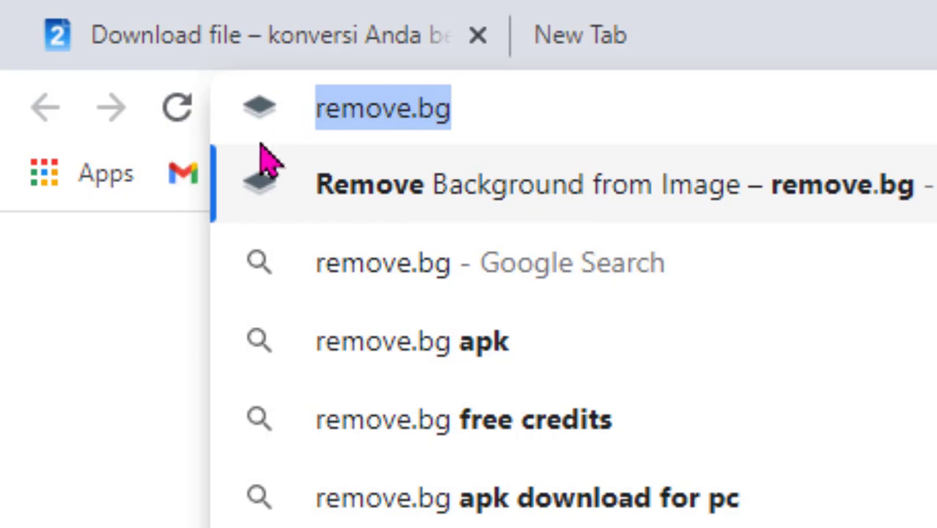
left_click(499, 110)
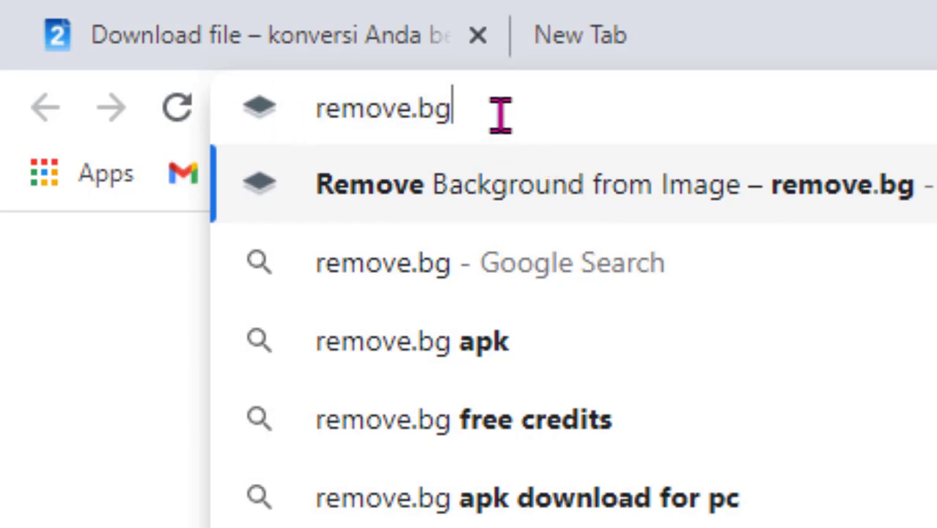
key("Return")
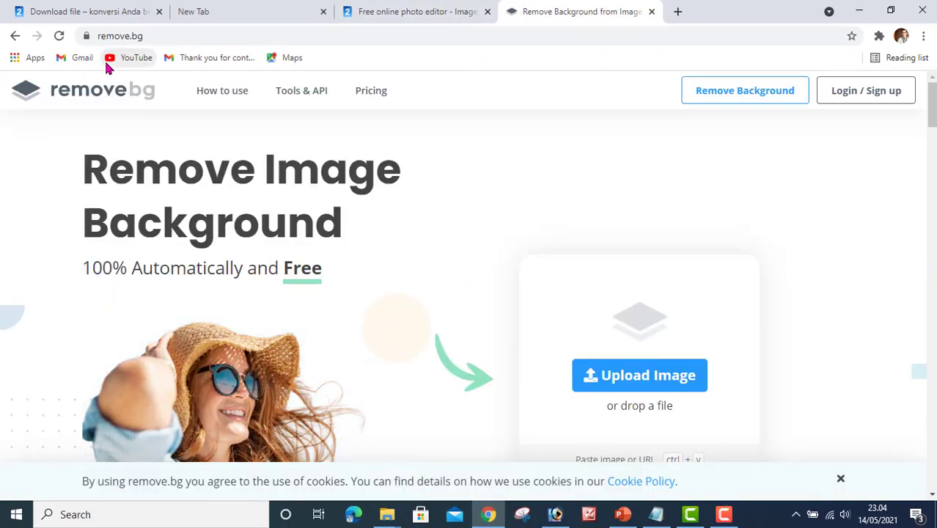
Switch to the Pictures folder in File Explorer, view the photo IMG-20180808-WA0040 at full size, and close the viewer.
scroll(444, 356, "down", 2)
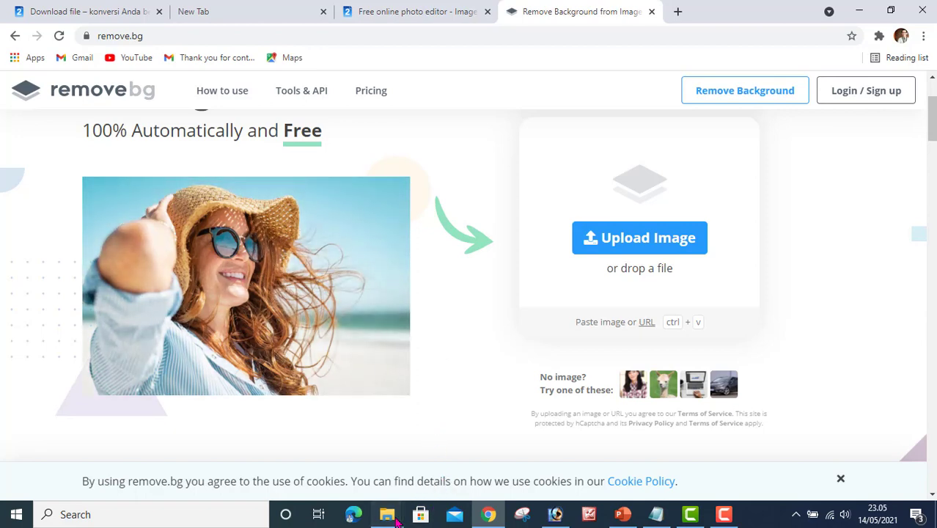
mouse_move(396, 521)
left_click(312, 447)
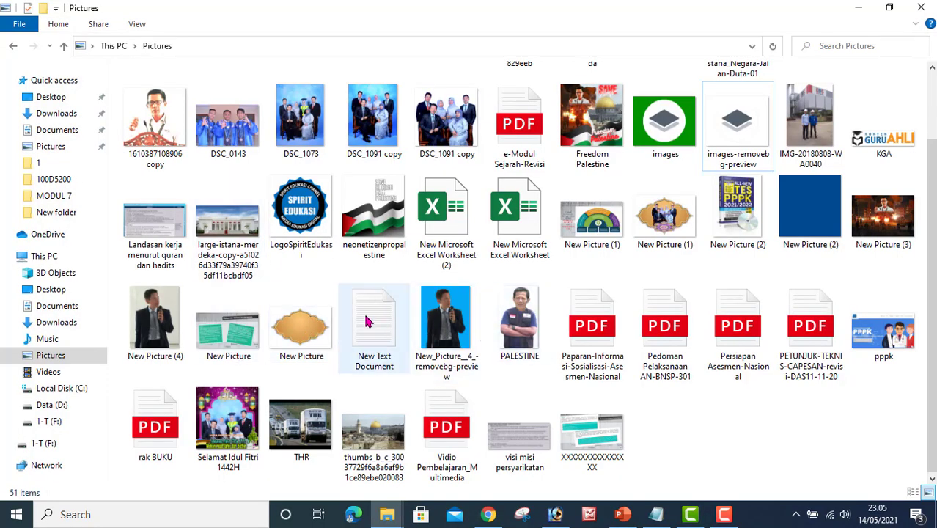
scroll(366, 321, "up", 1)
left_click(804, 233)
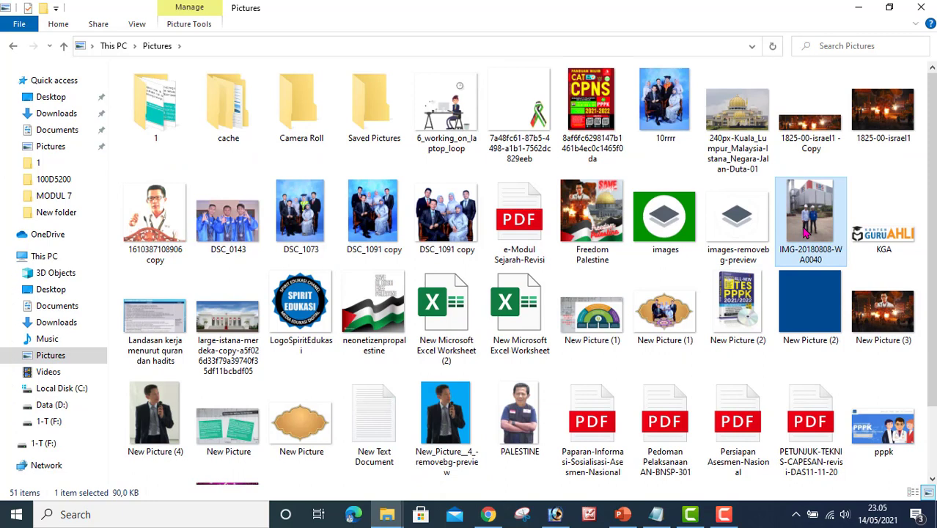
double_click(804, 234)
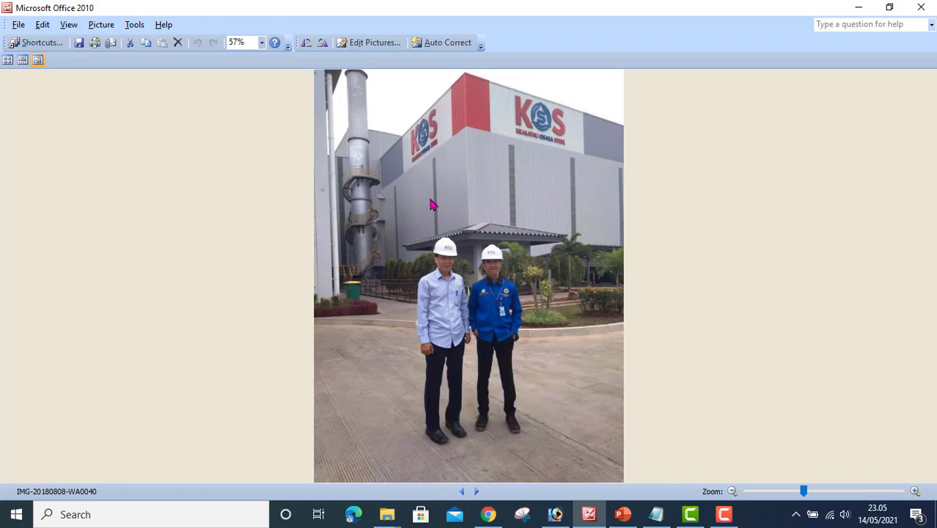
left_click(918, 7)
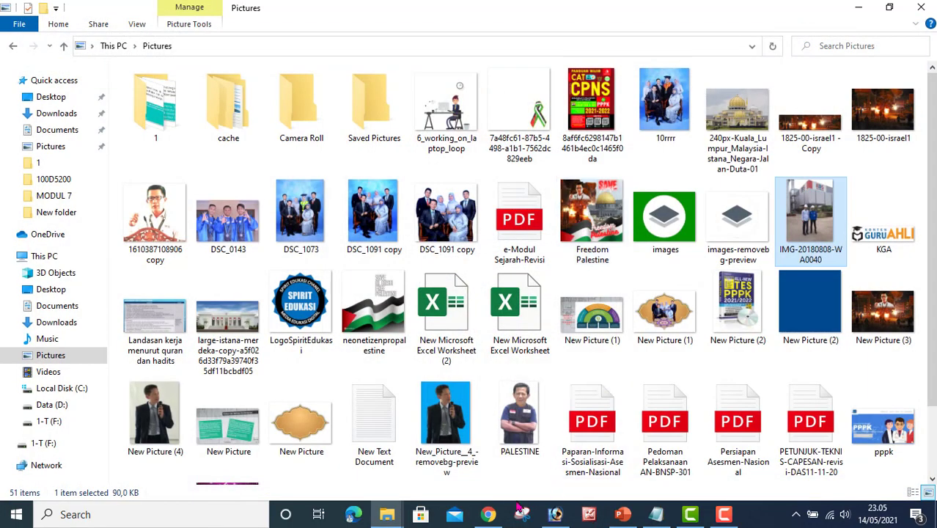
Return to remove.bg in Chrome and upload IMG-20180808-WA0040 from the Pictures folder for background removal.
left_click(486, 515)
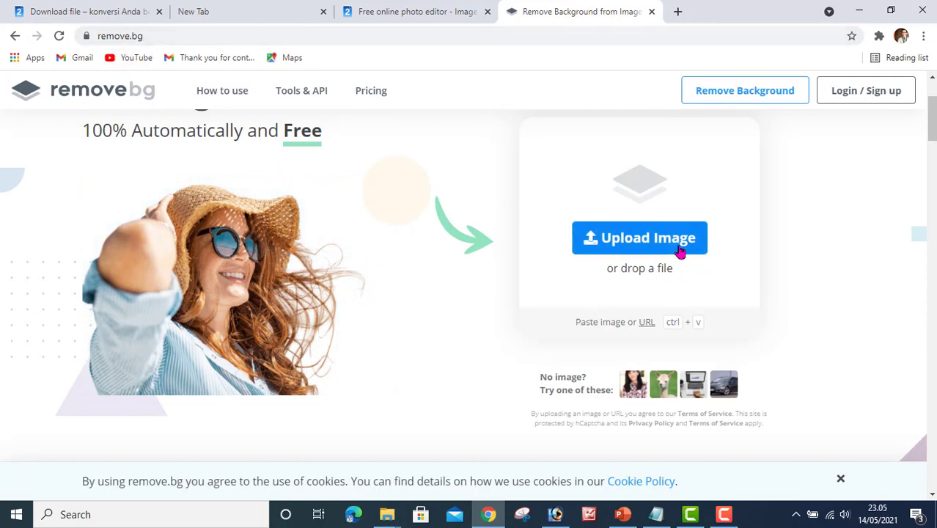
left_click(639, 246)
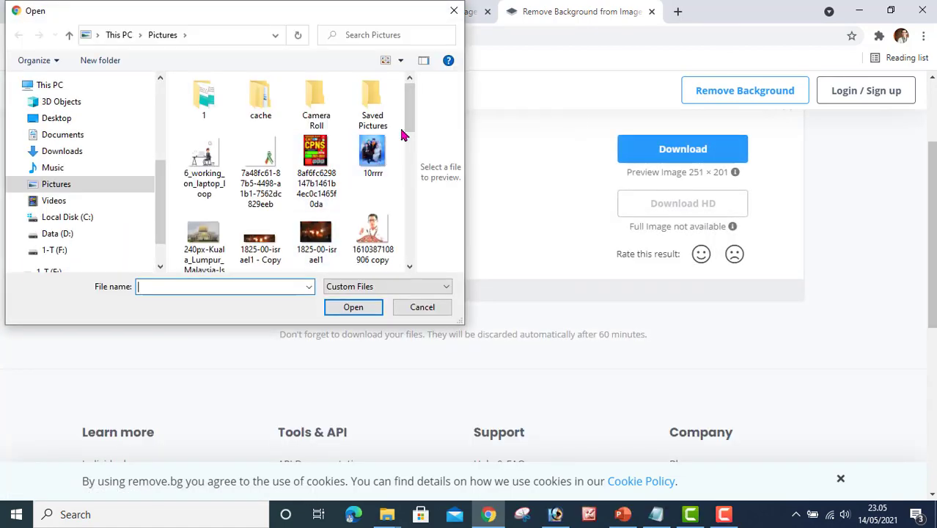
left_click_drag(409, 126, 408, 170)
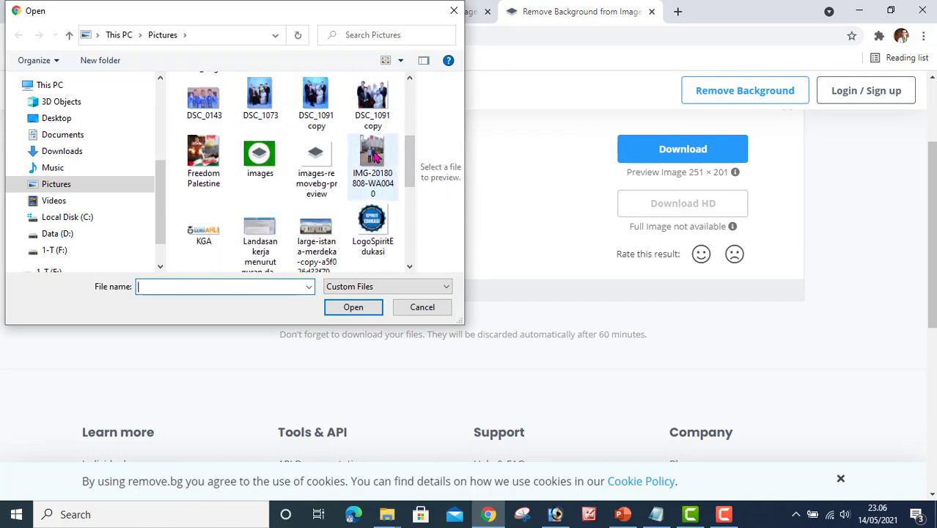
left_click(376, 154)
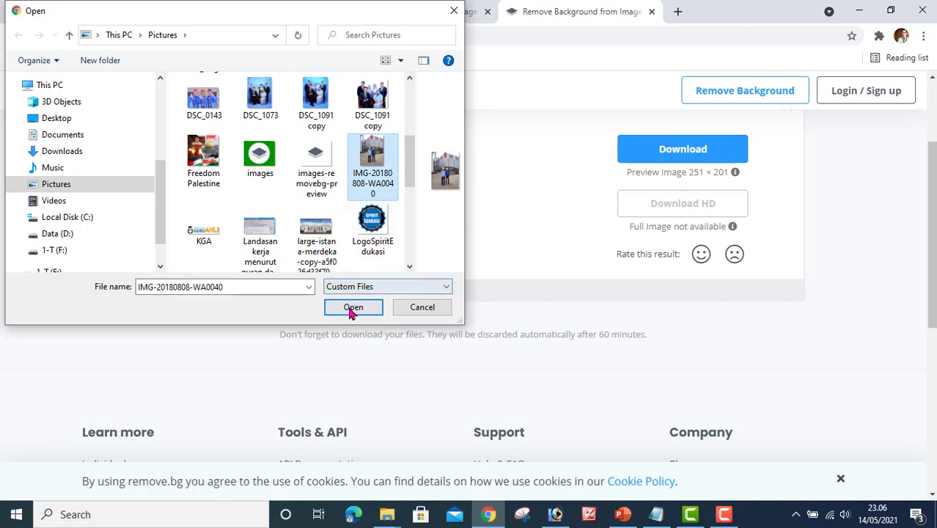
left_click(352, 307)
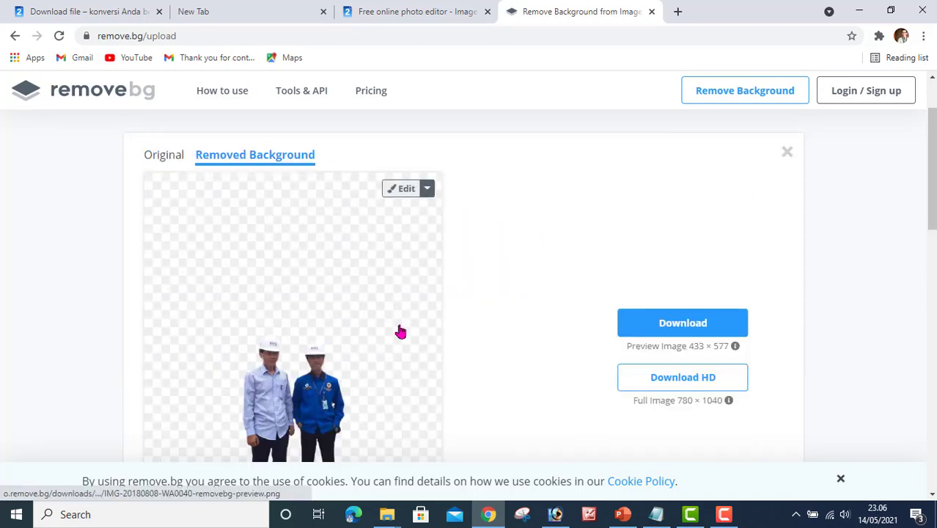
Compare the original photo of the two men with the version whose background was removed.
scroll(400, 332, "down", 2)
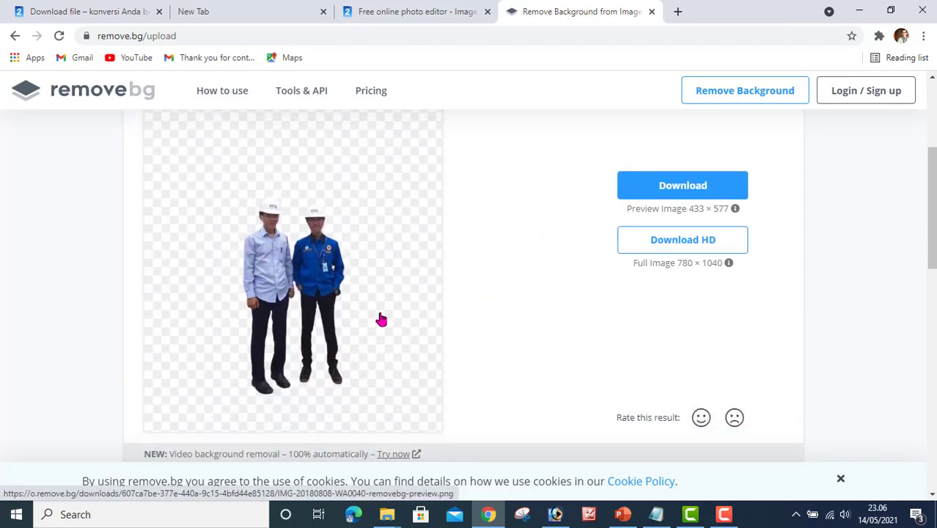
scroll(380, 319, "up", 2)
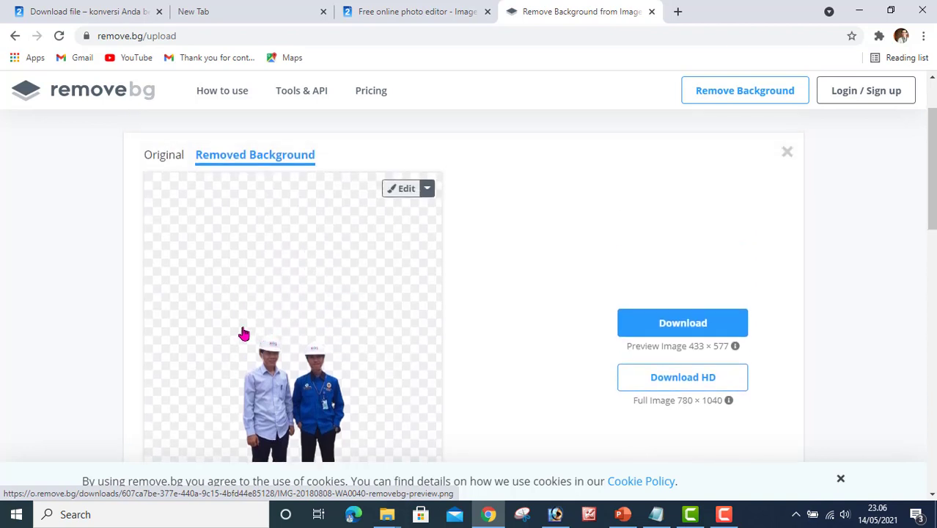
scroll(244, 335, "down", 1)
scroll(242, 331, "up", 2)
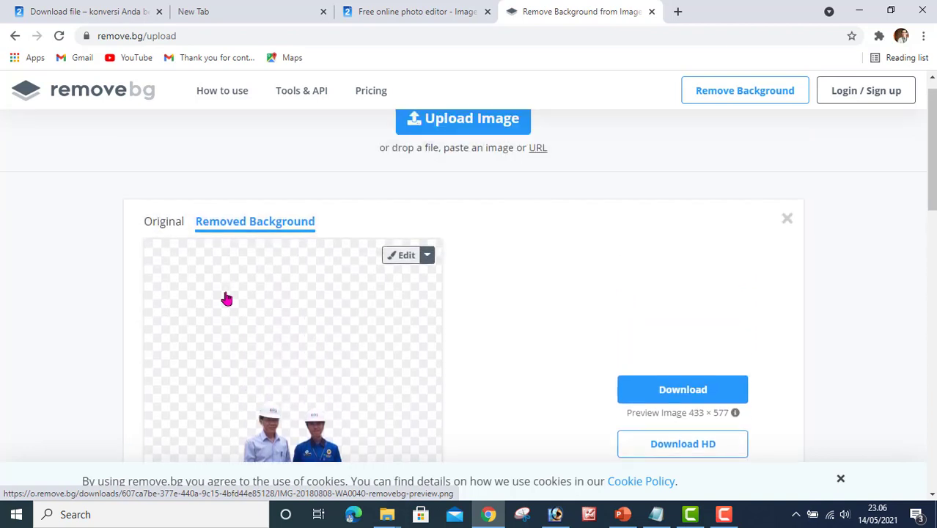
left_click(162, 226)
scroll(235, 334, "down", 3)
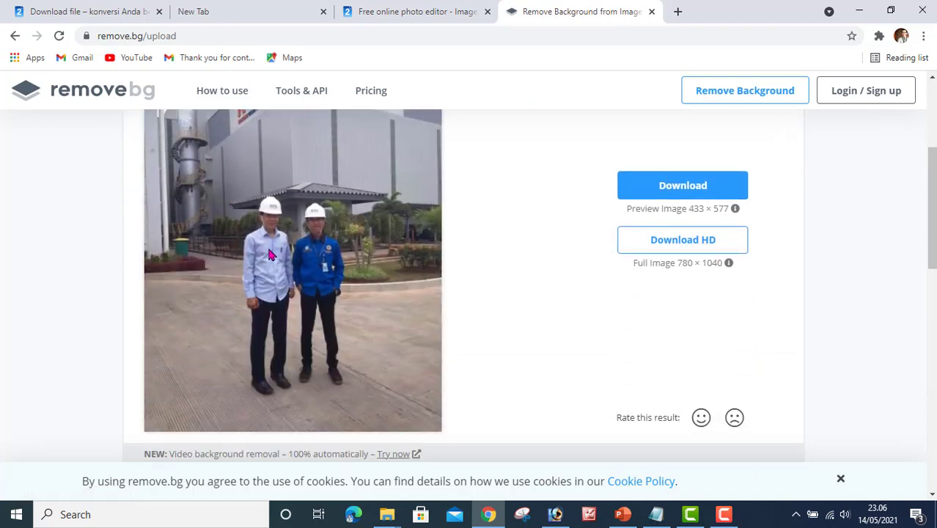
scroll(293, 323, "up", 3)
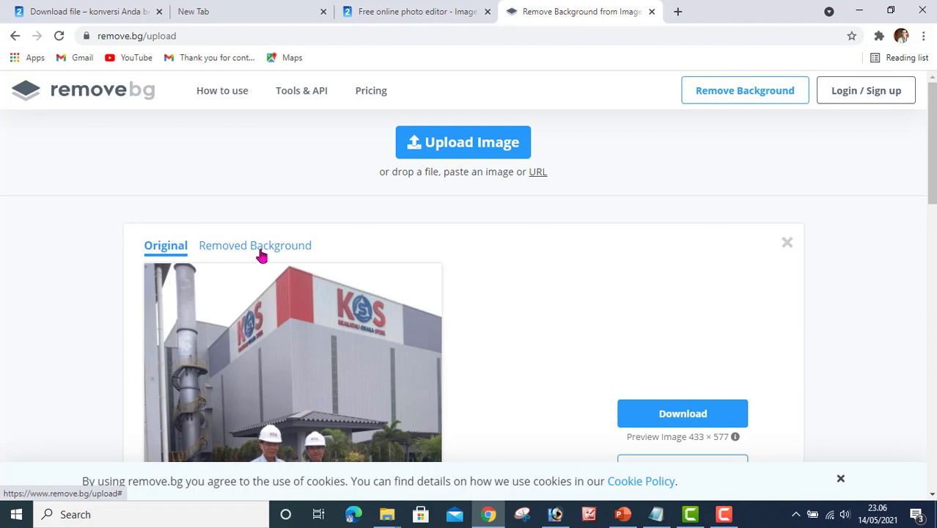
left_click(262, 253)
scroll(282, 326, "down", 3)
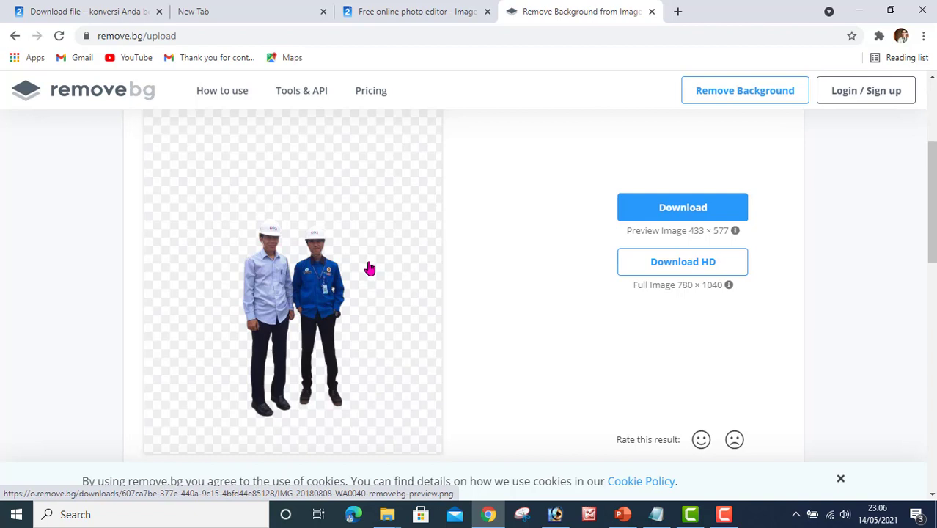
scroll(356, 297, "up", 1)
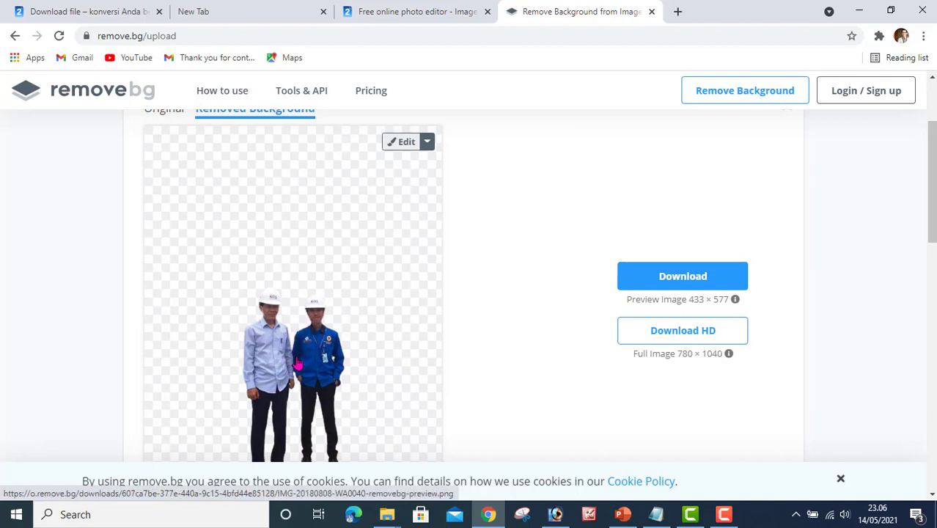
scroll(297, 362, "up", 1)
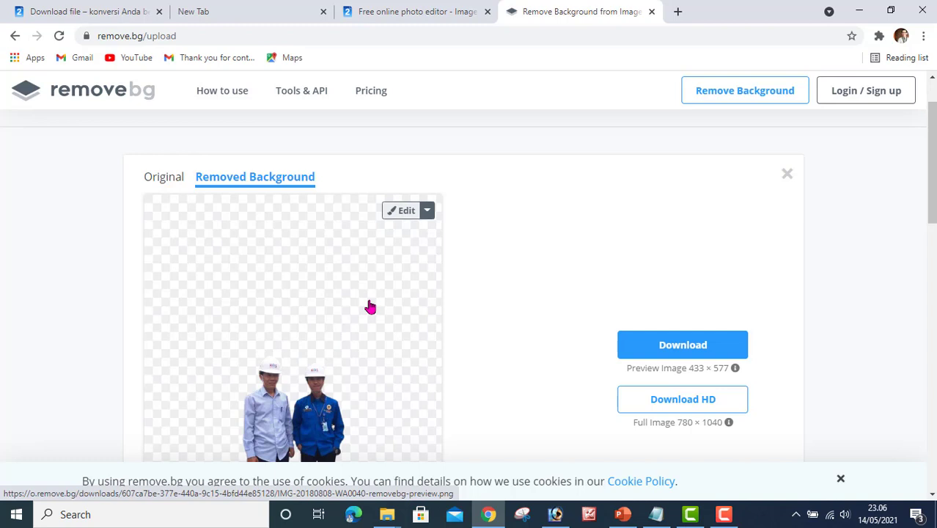
scroll(371, 306, "down", 1)
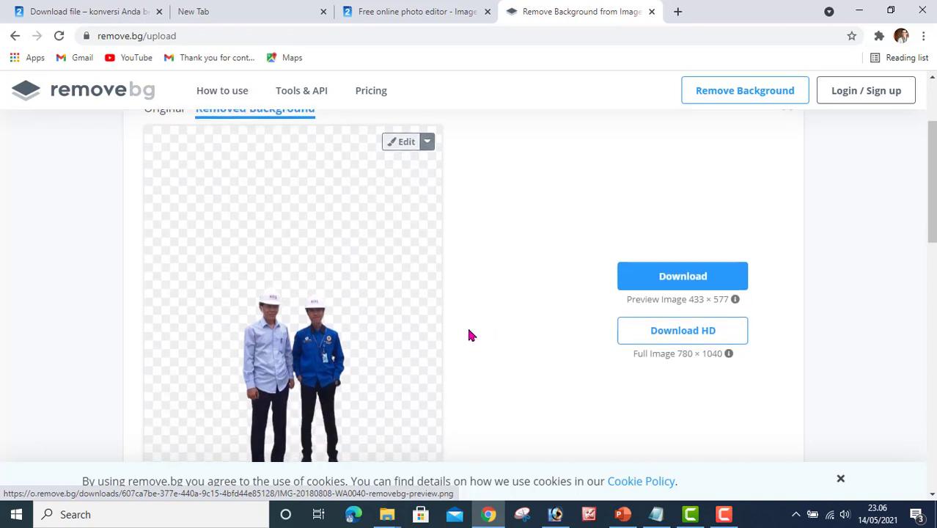
Open the cutout for editing and set the purple stage-lights photo as its background.
left_click(402, 142)
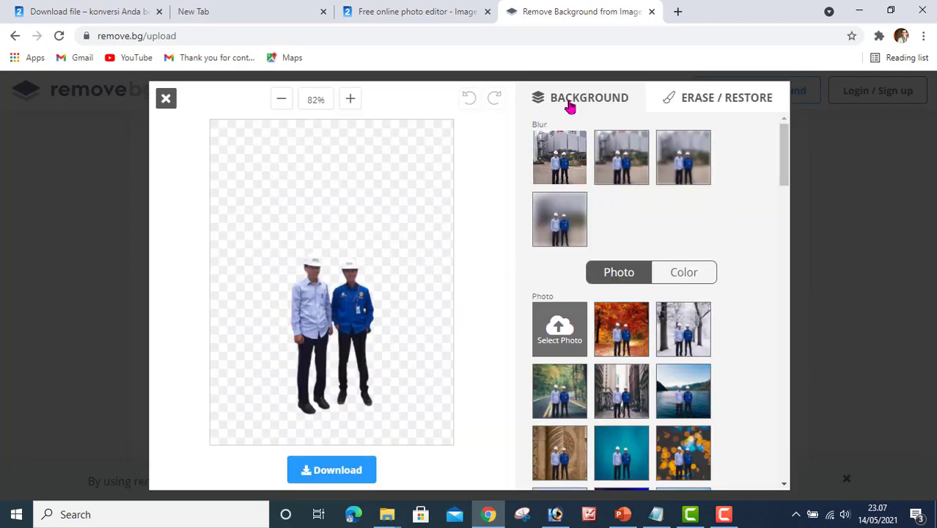
scroll(629, 331, "down", 3)
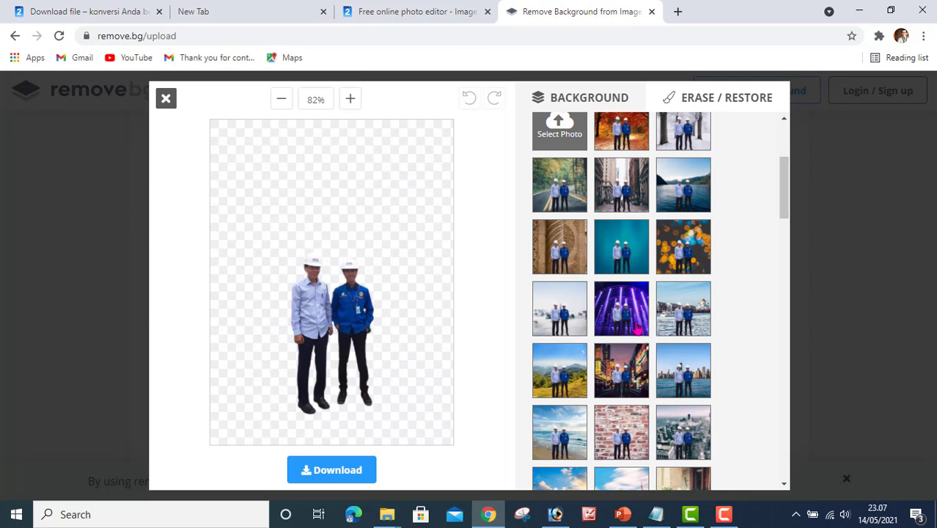
left_click(623, 319)
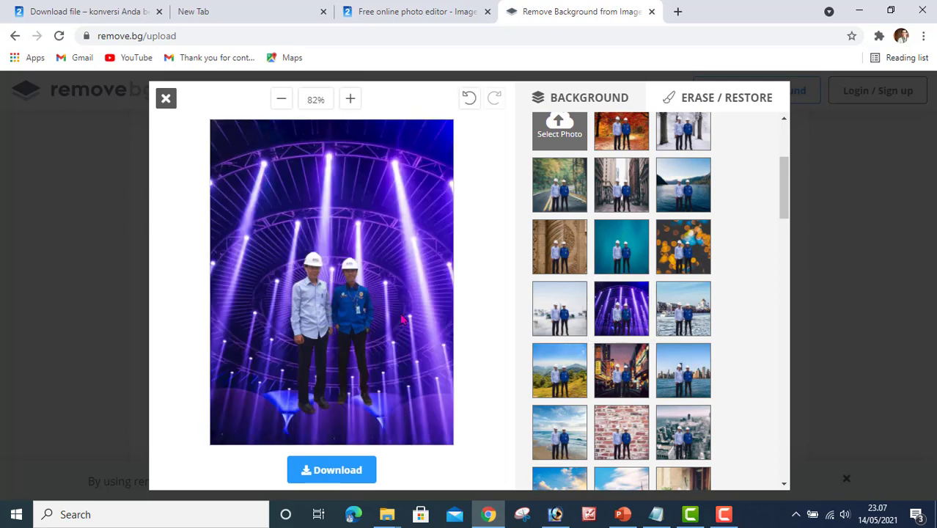
Set the straight road with the snow-capped mountain as the background photo of the cutout.
scroll(636, 370, "down", 2)
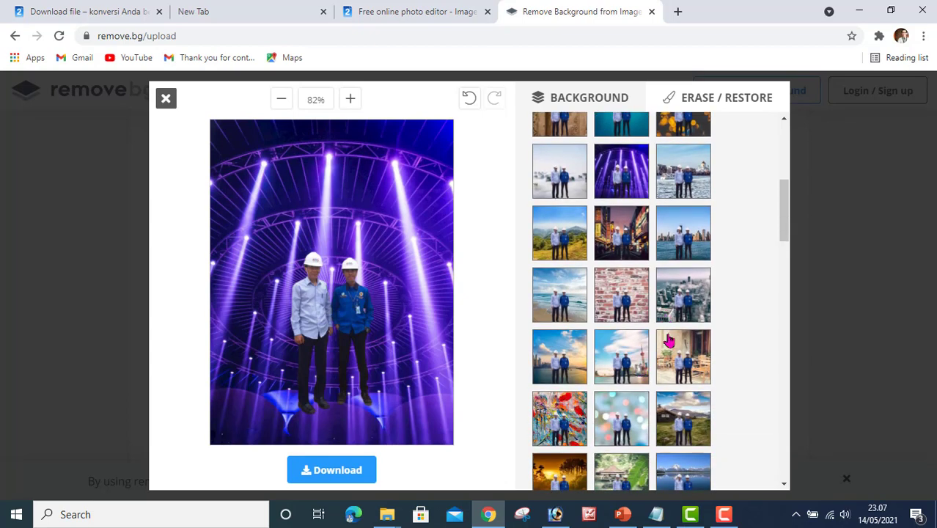
scroll(669, 340, "down", 3)
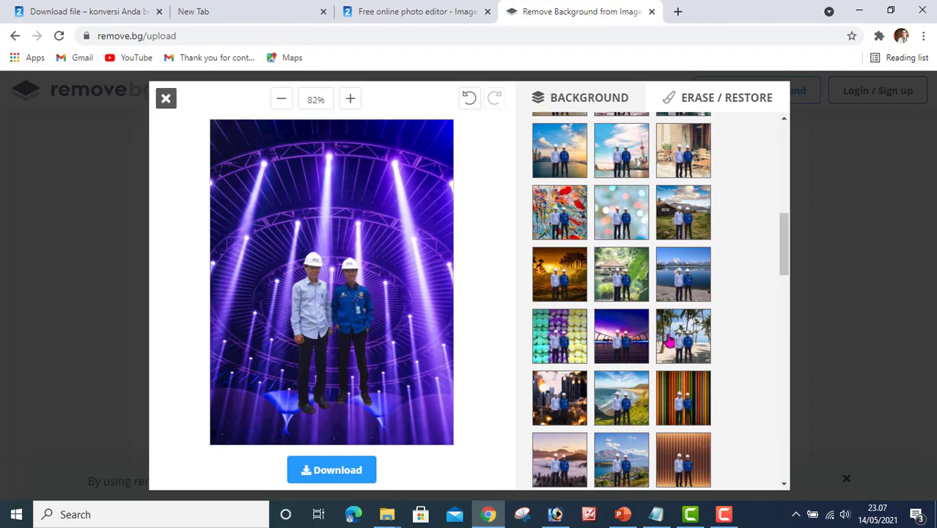
scroll(668, 341, "down", 5)
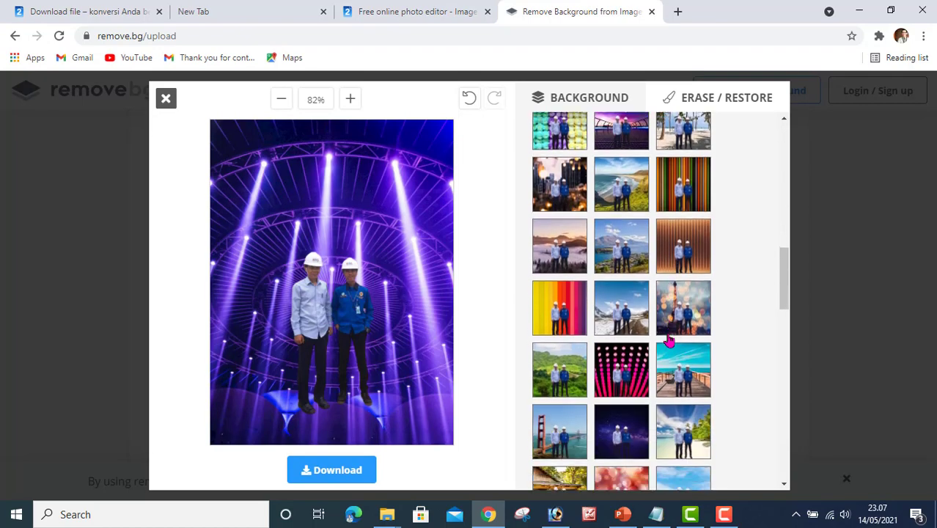
scroll(668, 340, "down", 2)
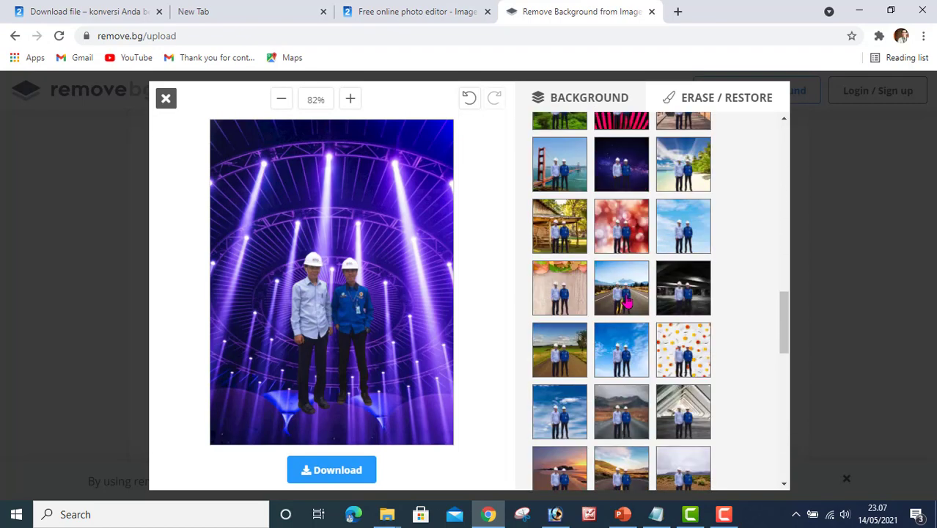
left_click(627, 302)
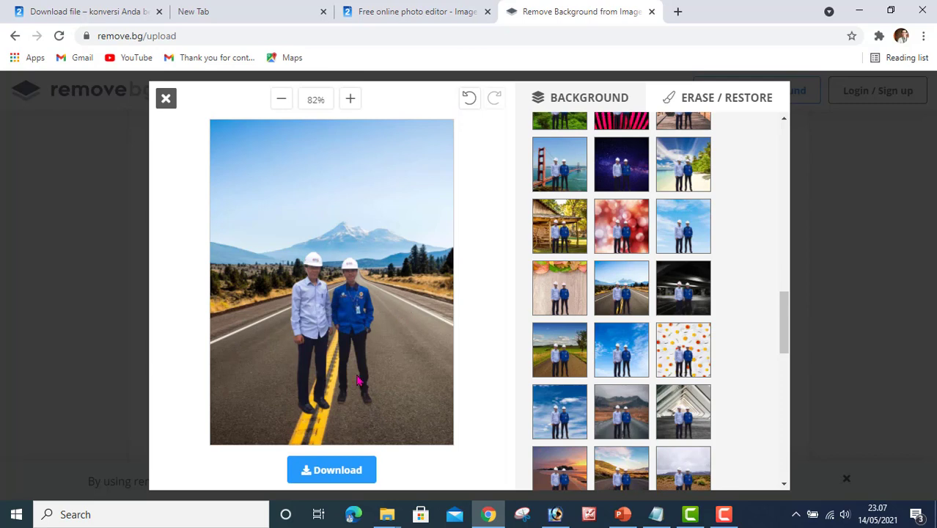
Download the edited image and open IMG-20180808-WA0040-removebg-preview (2) from the Downloads folder to view it.
left_click(338, 476)
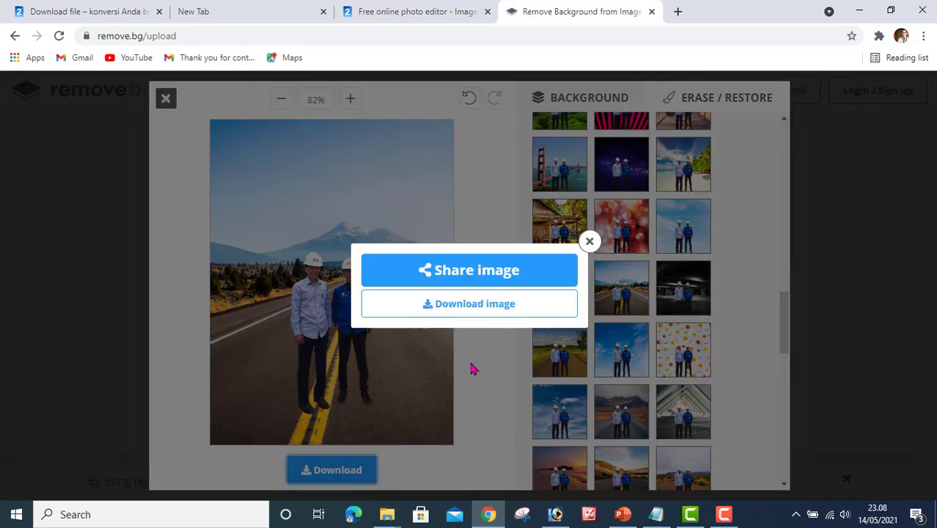
left_click(461, 314)
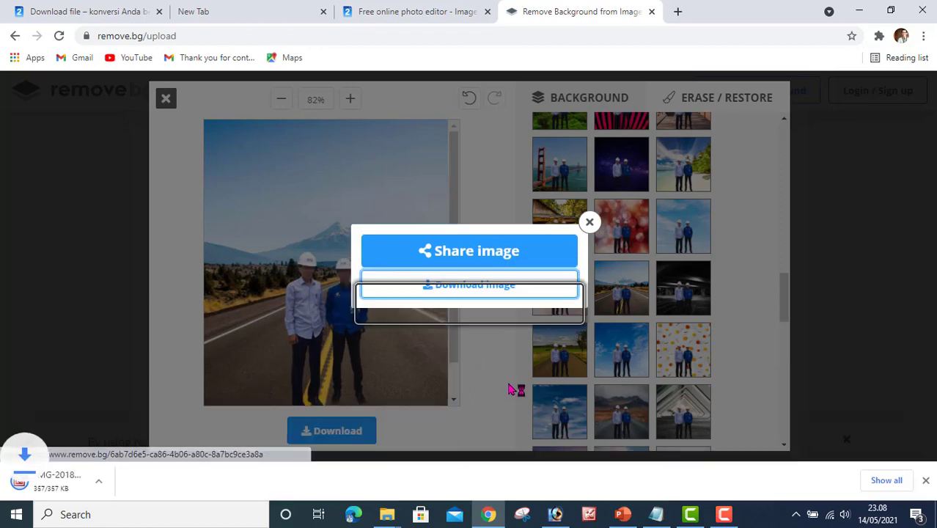
left_click(885, 480)
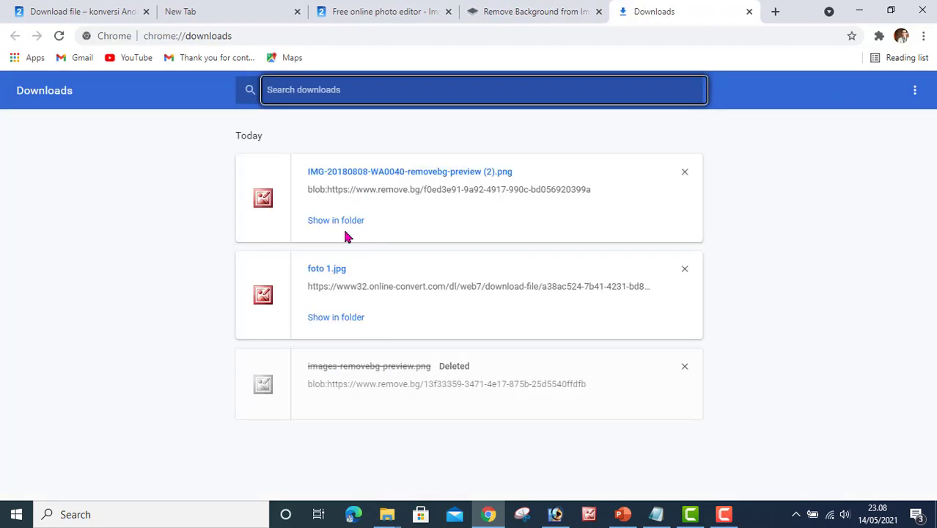
left_click(340, 222)
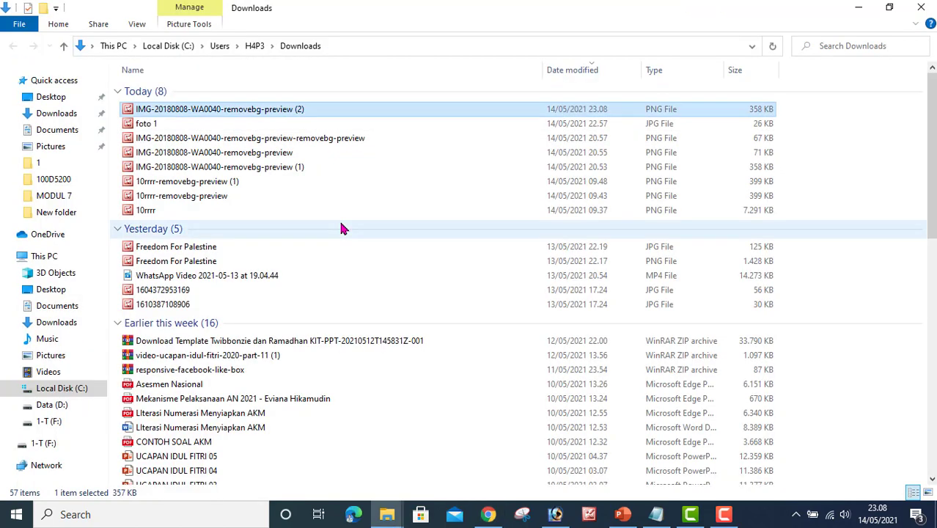
double_click(214, 114)
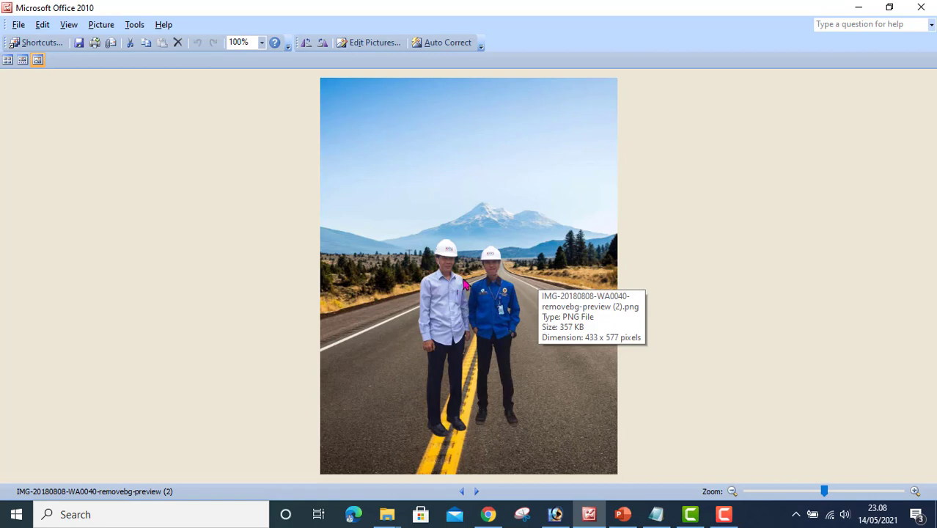
Return to the remove.bg editor in Chrome and close the share and download options.
left_click(488, 514)
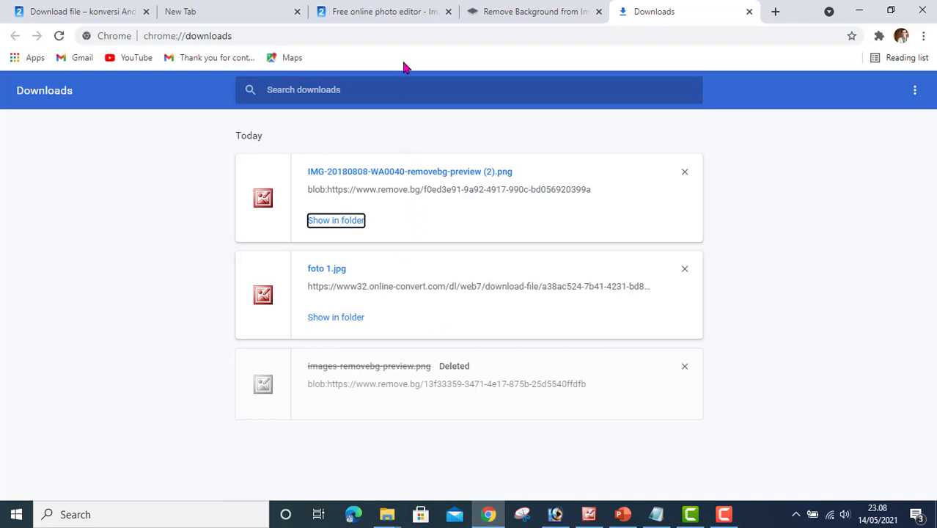
left_click(497, 11)
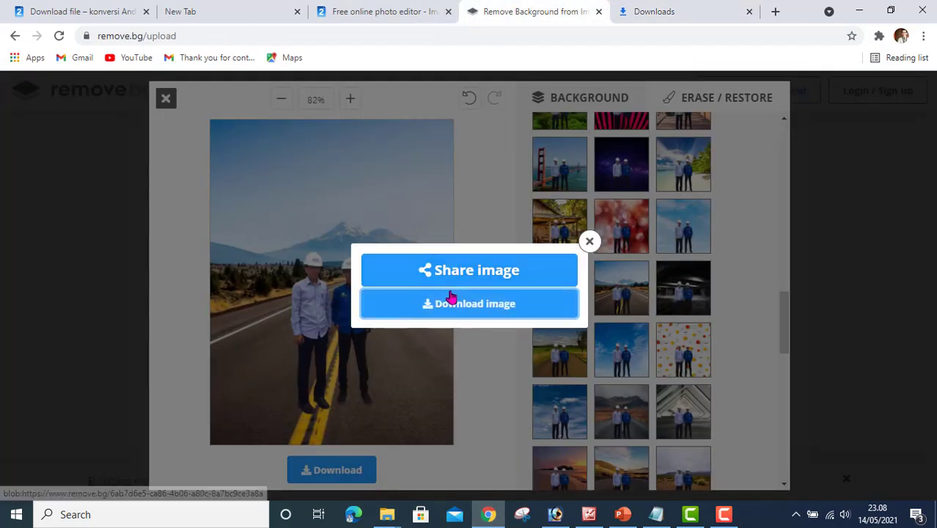
left_click(590, 241)
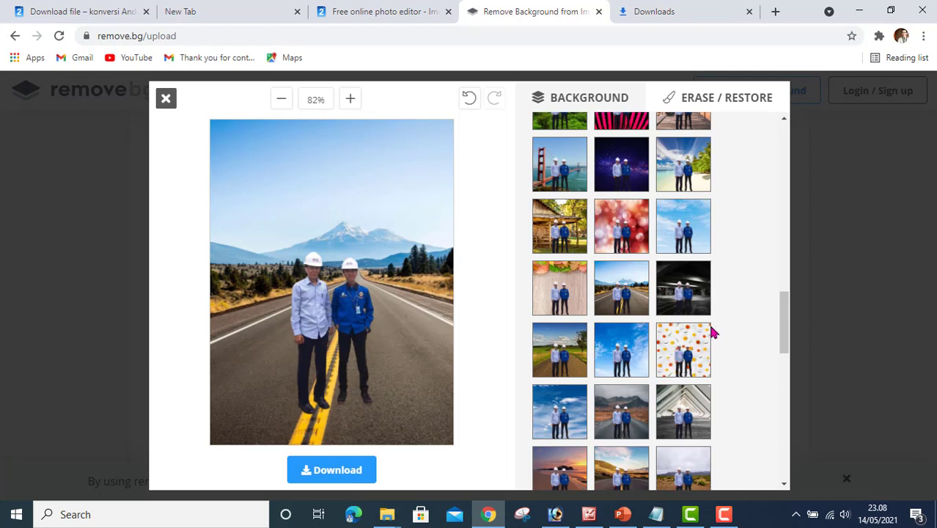
Upload 1825-00-israel1 from the Pictures folder as a custom background photo for the cutout.
scroll(634, 296, "up", 4)
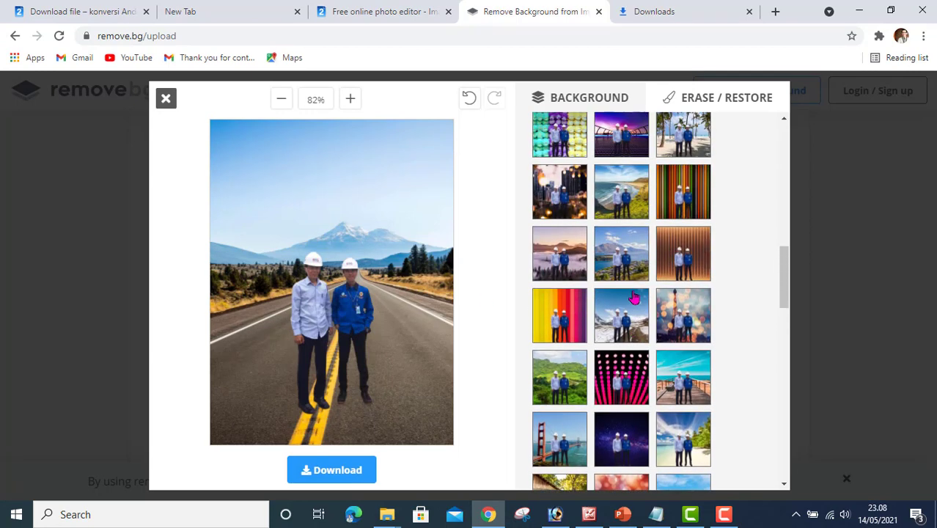
scroll(634, 297, "up", 6)
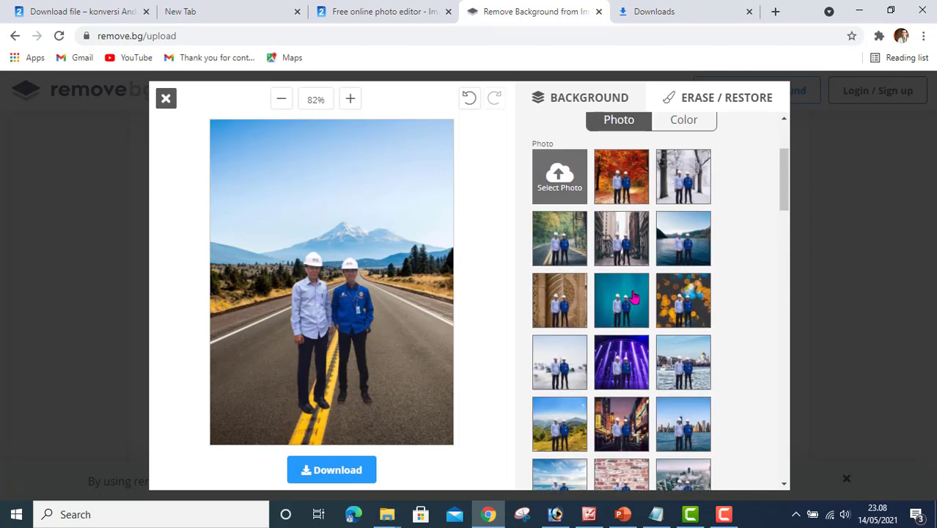
scroll(634, 297, "up", 2)
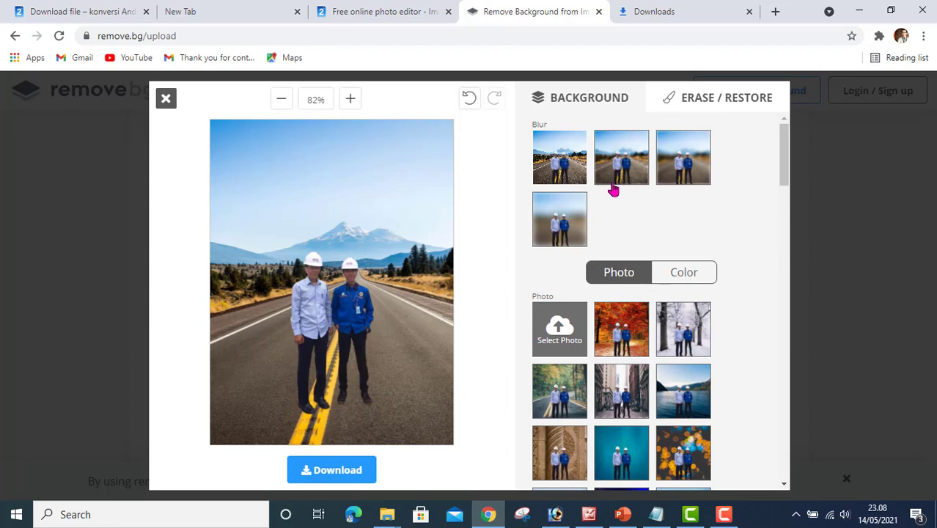
left_click(627, 276)
left_click(563, 335)
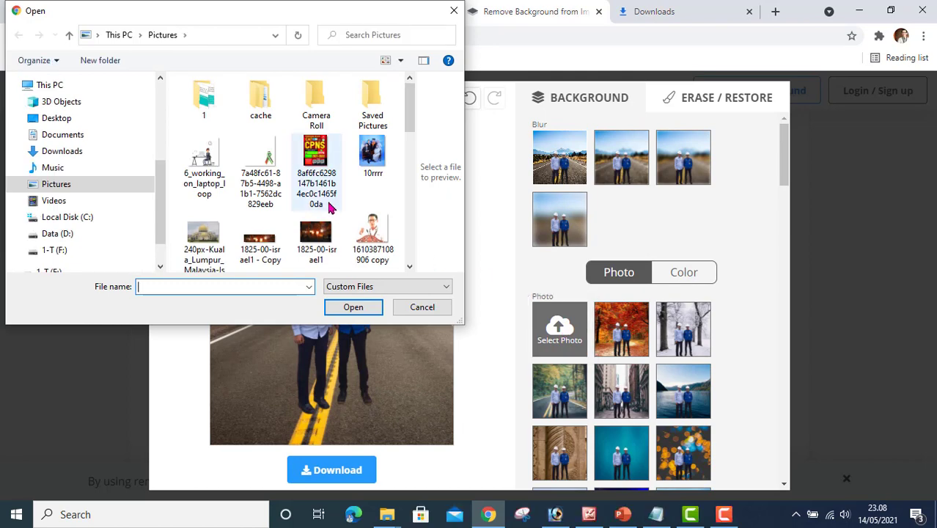
scroll(330, 208, "down", 2)
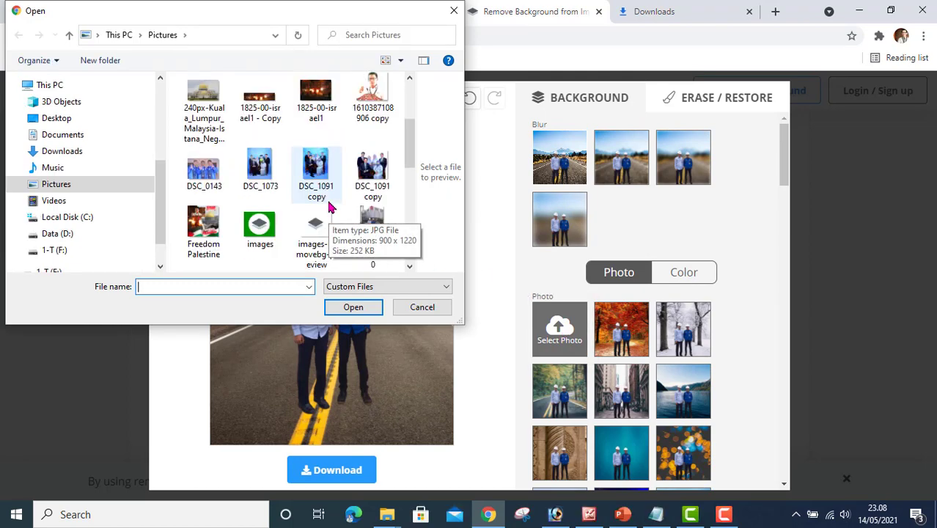
scroll(329, 208, "down", 2)
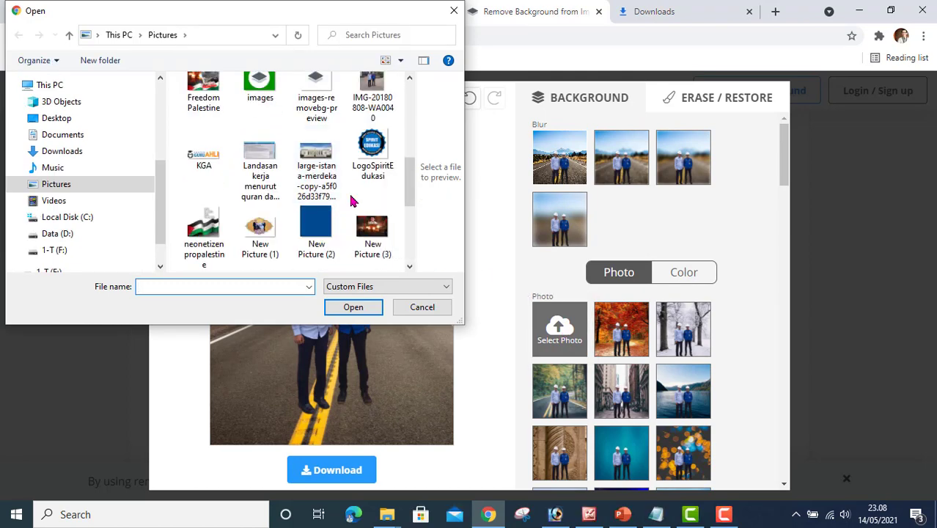
scroll(350, 200, "down", 1)
scroll(350, 199, "down", 2)
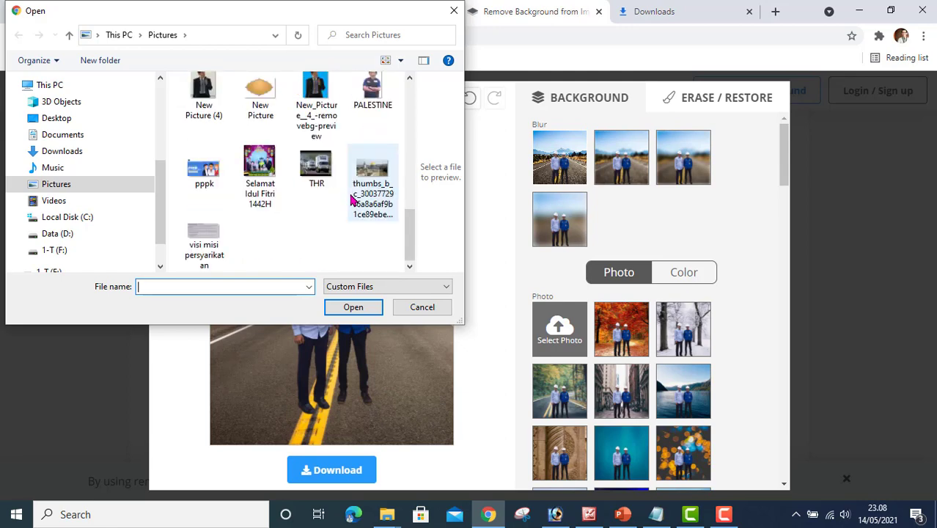
scroll(351, 199, "up", 5)
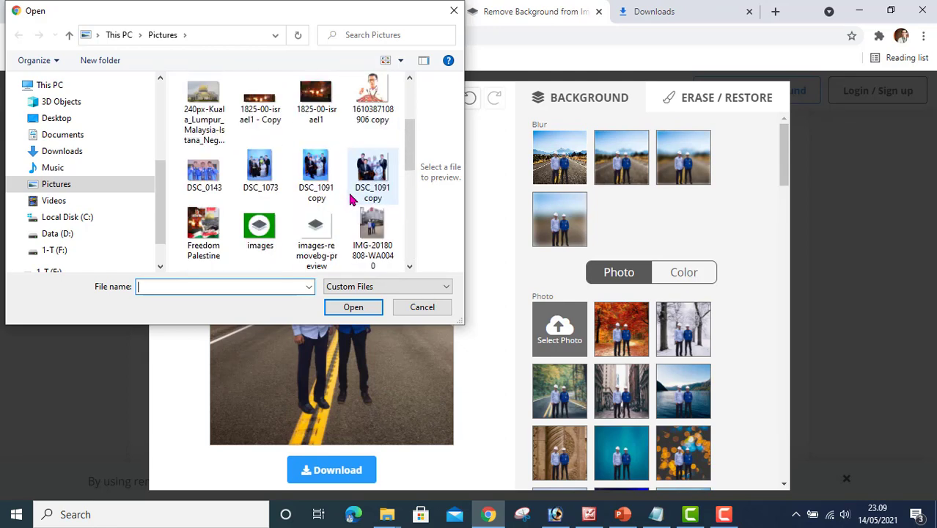
scroll(350, 199, "up", 3)
scroll(360, 220, "down", 1)
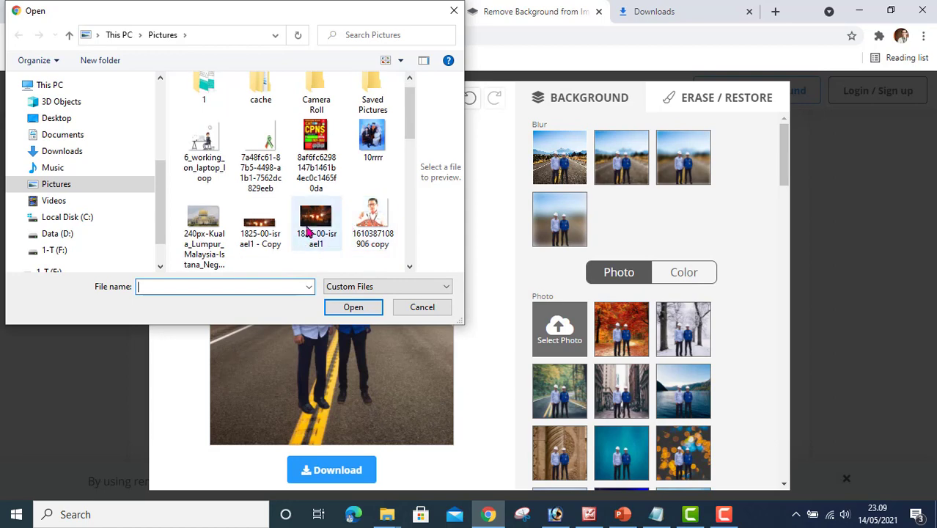
left_click(317, 224)
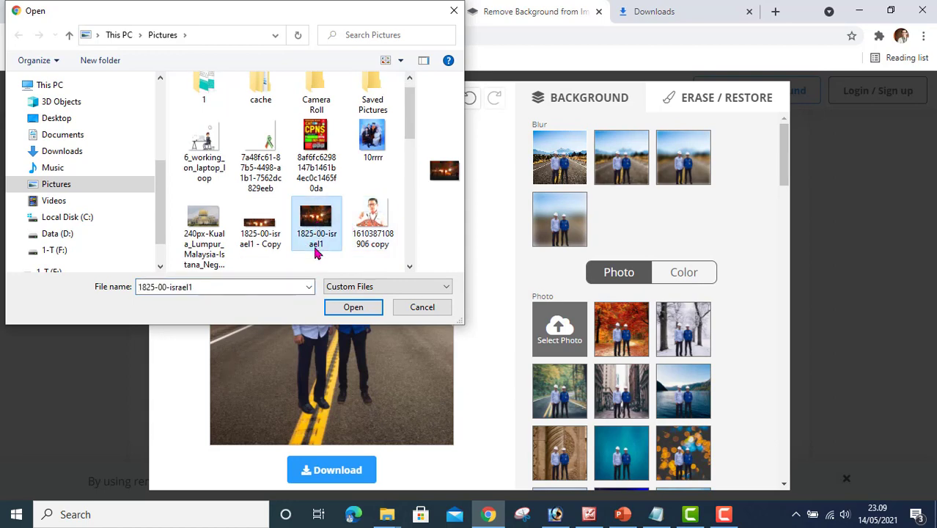
left_click(353, 307)
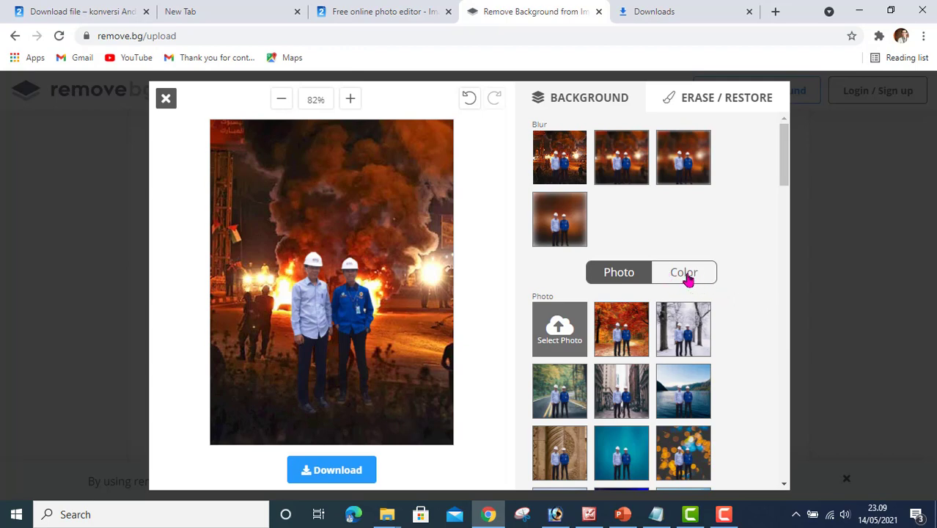
Switch to the solid colour backgrounds and apply the pink preset behind the two men.
left_click(627, 281)
left_click(680, 274)
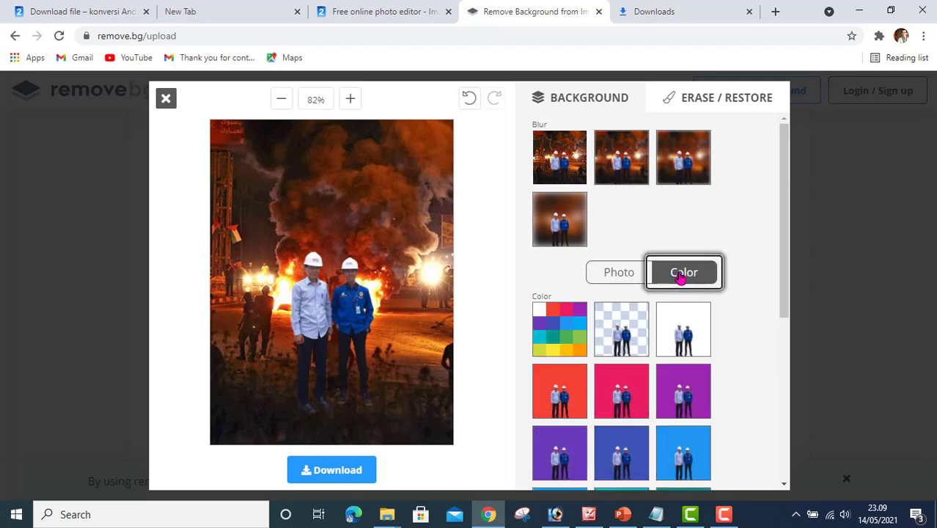
scroll(656, 413, "down", 2)
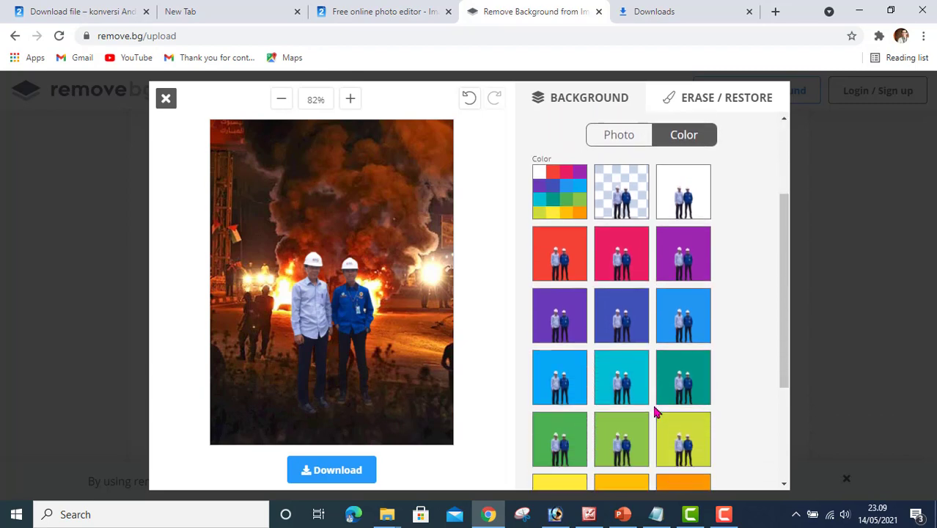
left_click(618, 271)
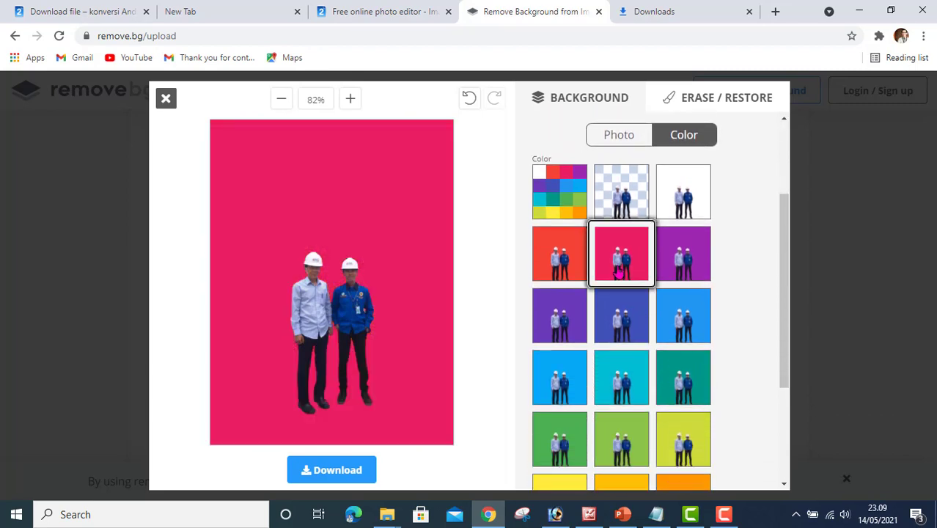
Change the background to the custom colour #f00050, a more saturated pink-red.
left_click(561, 177)
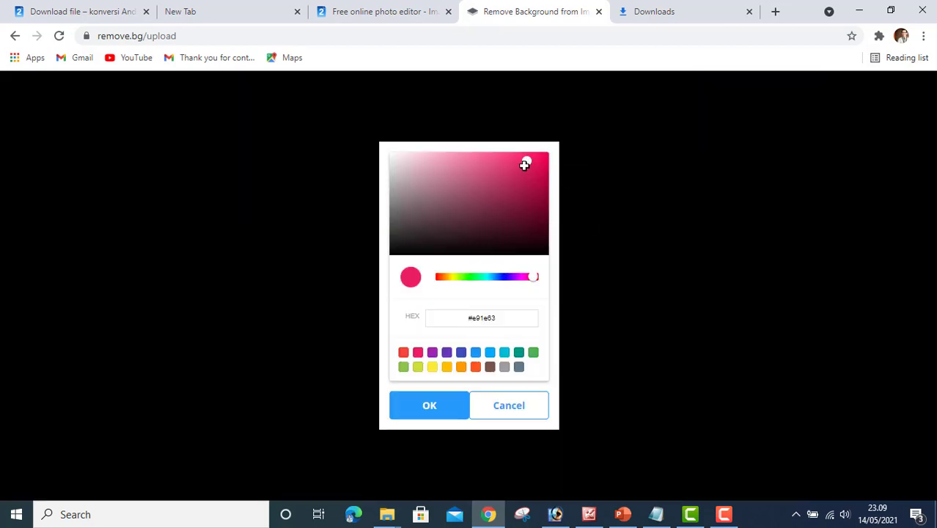
left_click_drag(525, 161, 553, 170)
left_click(425, 405)
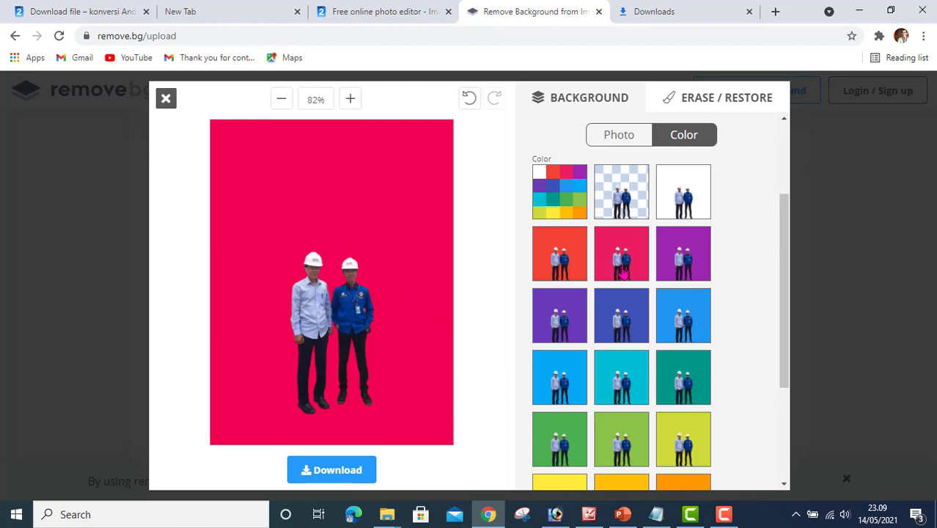
Set the background to the custom blue #0a42d3.
scroll(625, 305, "up", 1)
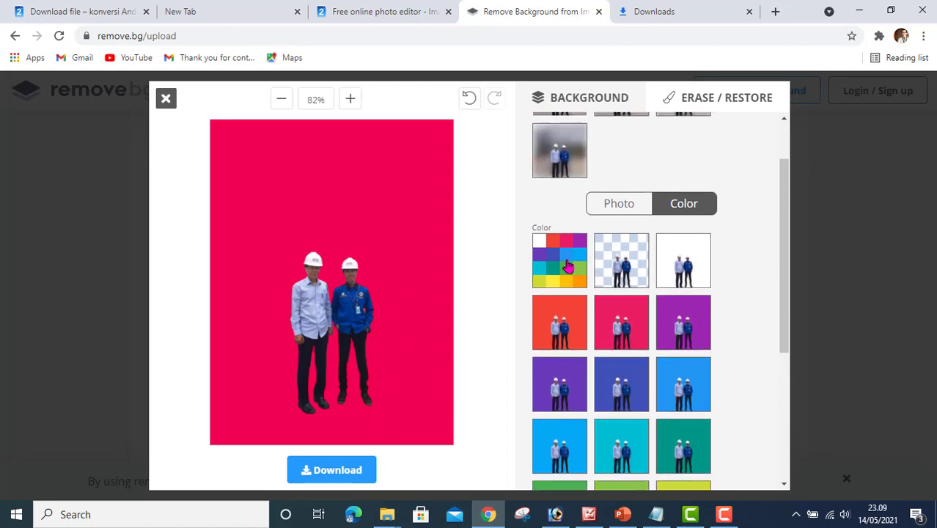
left_click(555, 260)
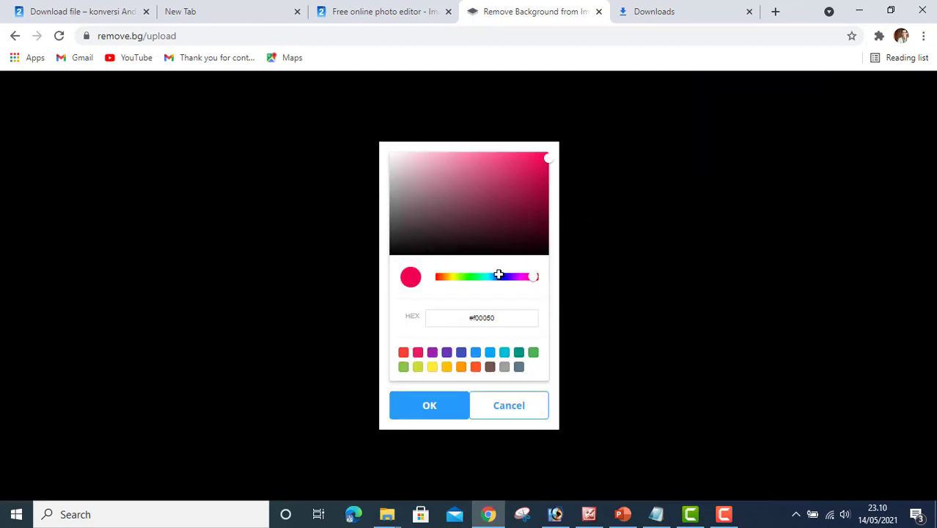
left_click(499, 276)
left_click(540, 170)
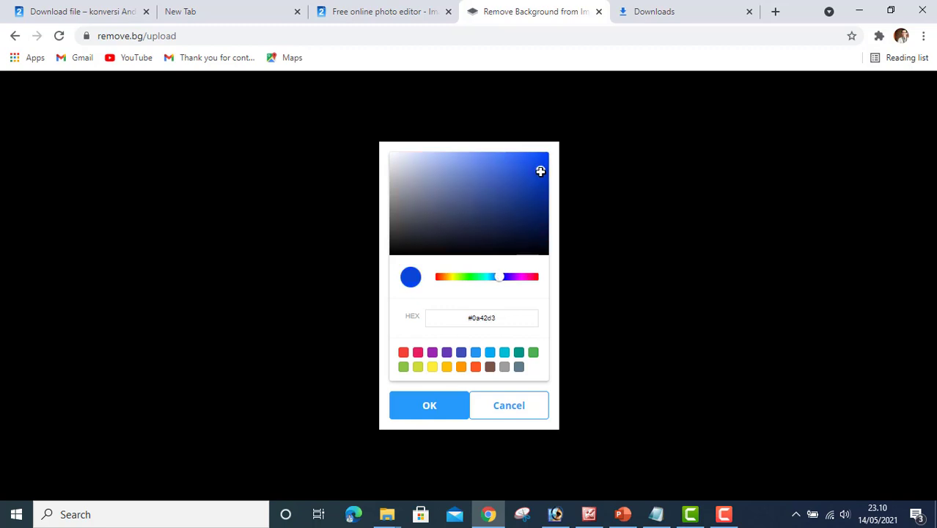
left_click(419, 407)
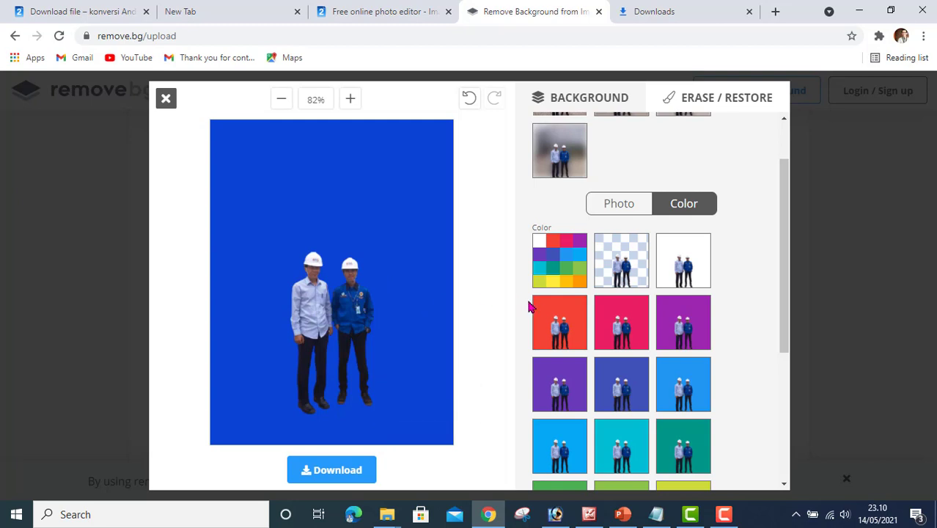
scroll(528, 306, "down", 3)
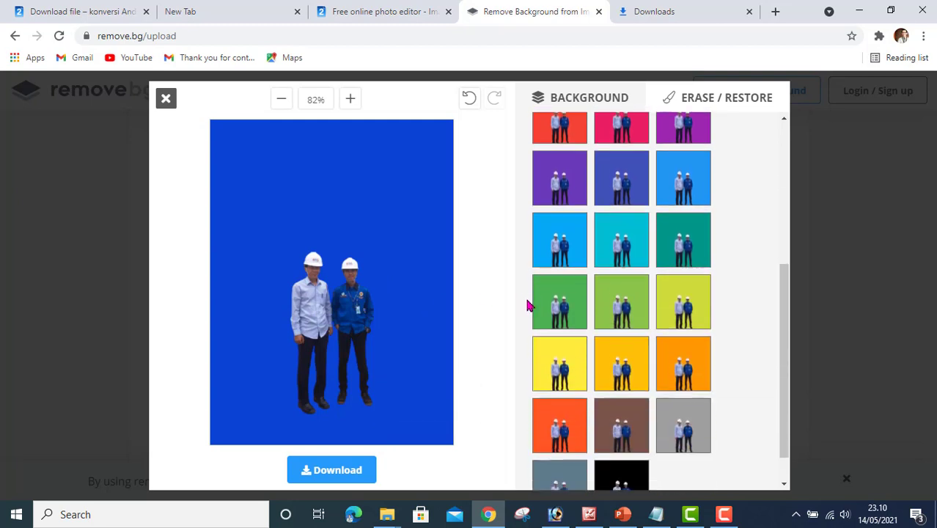
scroll(612, 358, "down", 1)
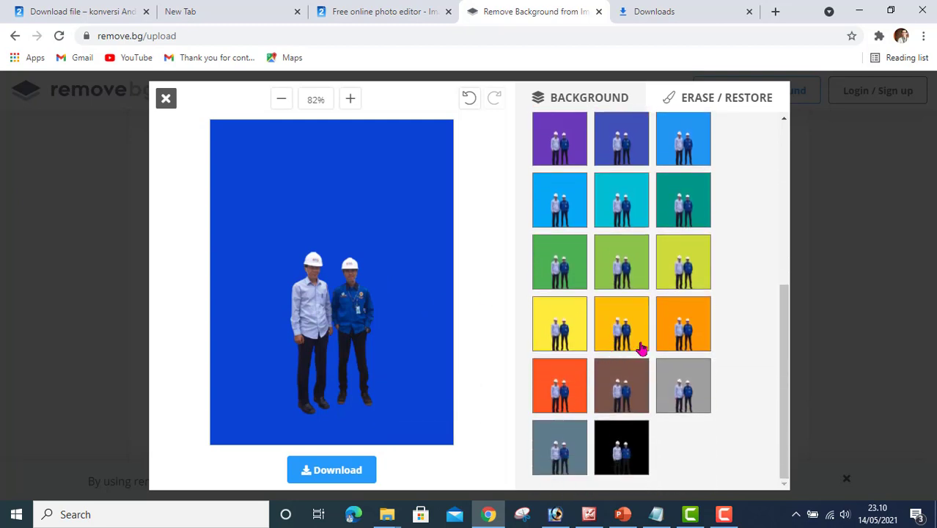
scroll(592, 328, "up", 6)
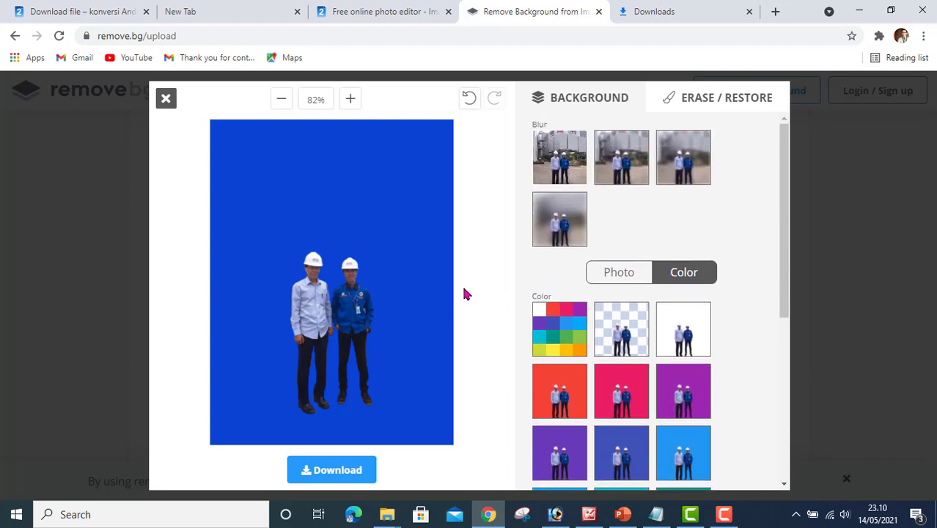